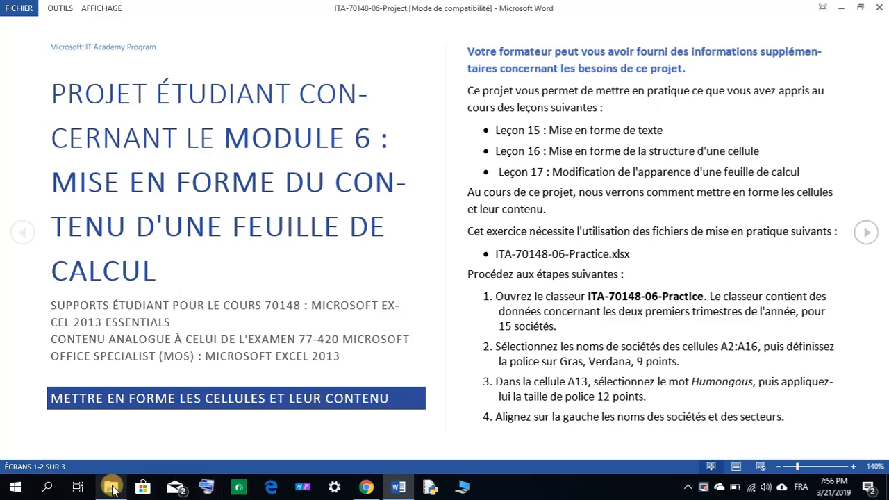
# - Open the ITA-70148-06-Practice workbook from the student files folder and consult the ITA-70148-06-Project instructions in Word
pyautogui.click(110, 488)
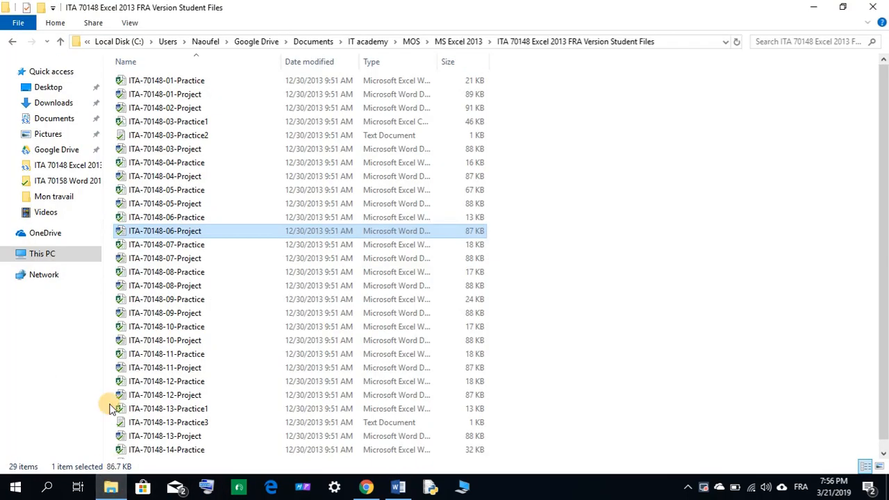
pyautogui.click(171, 220)
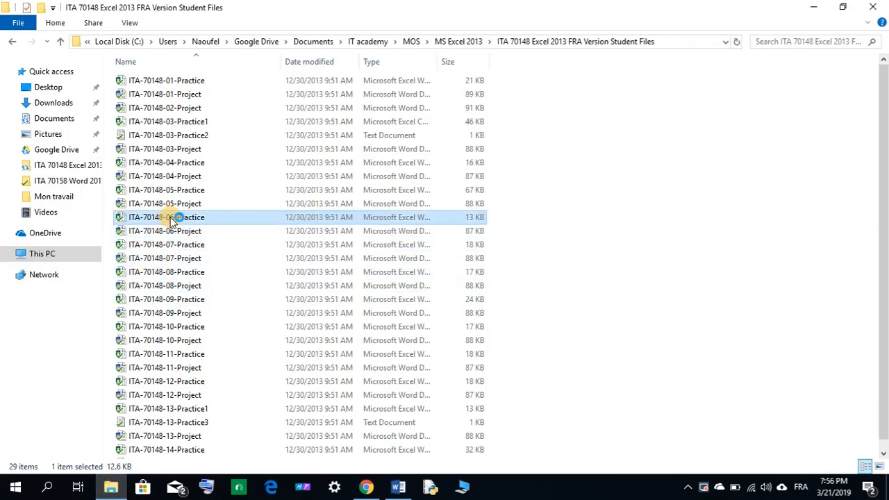
pyautogui.click(398, 487)
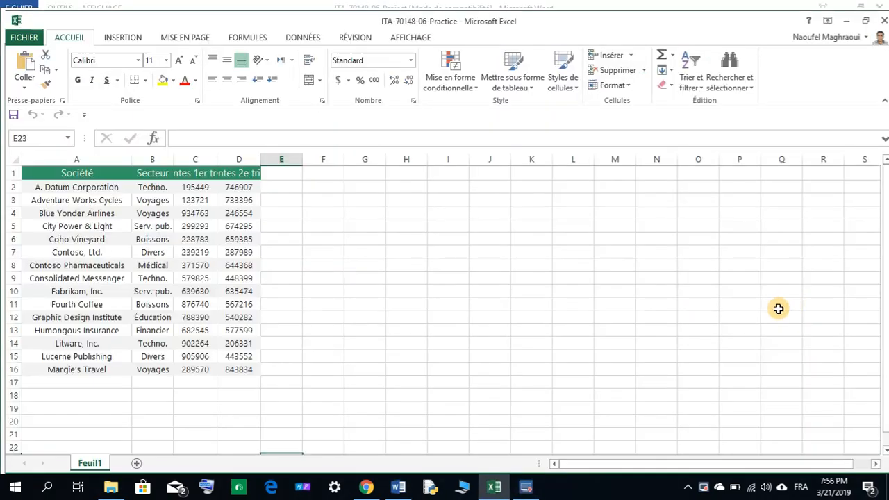
pyautogui.click(398, 487)
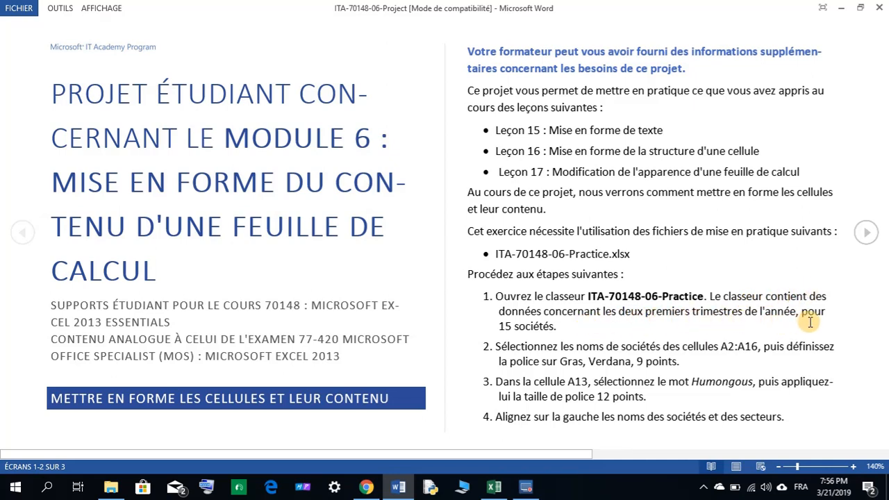
pyautogui.click(495, 488)
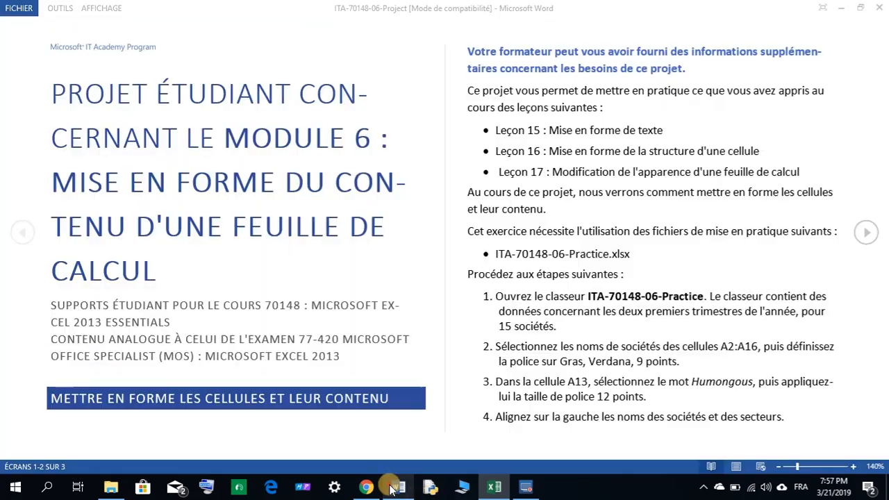
pyautogui.click(398, 488)
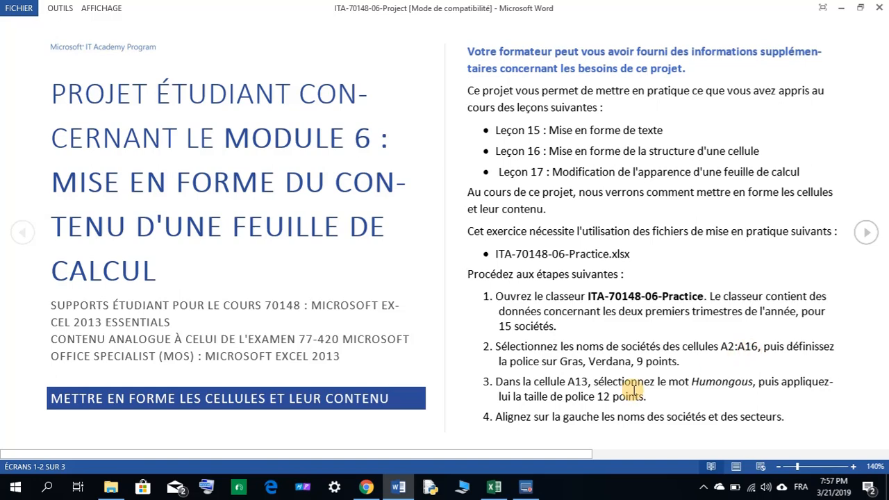
# - In the Excel workbook, format the company names in A2:A16 as bold Verdana, 9 points
pyautogui.click(494, 488)
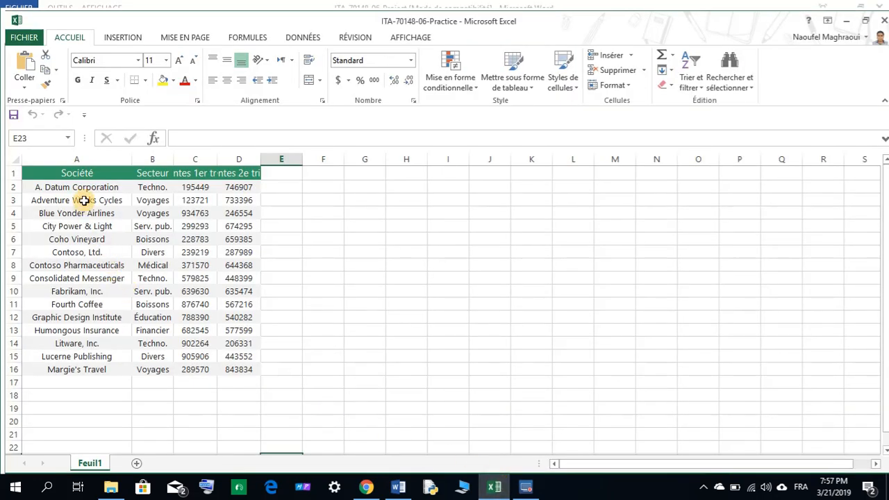
pyautogui.moveTo(57, 187); pyautogui.dragTo(80, 370)
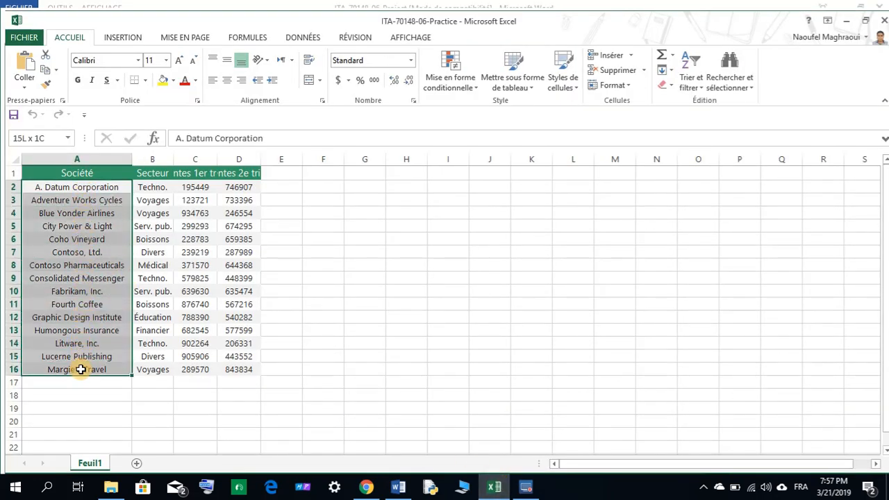
pyautogui.click(393, 489)
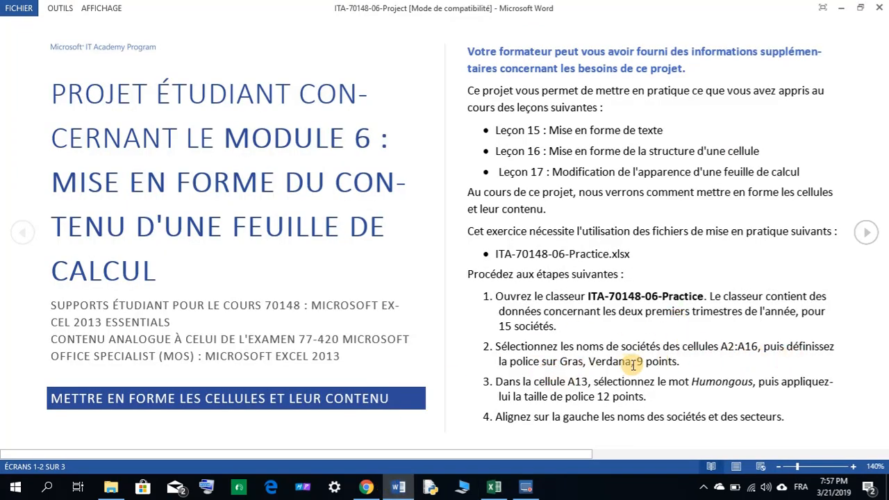
pyautogui.click(494, 489)
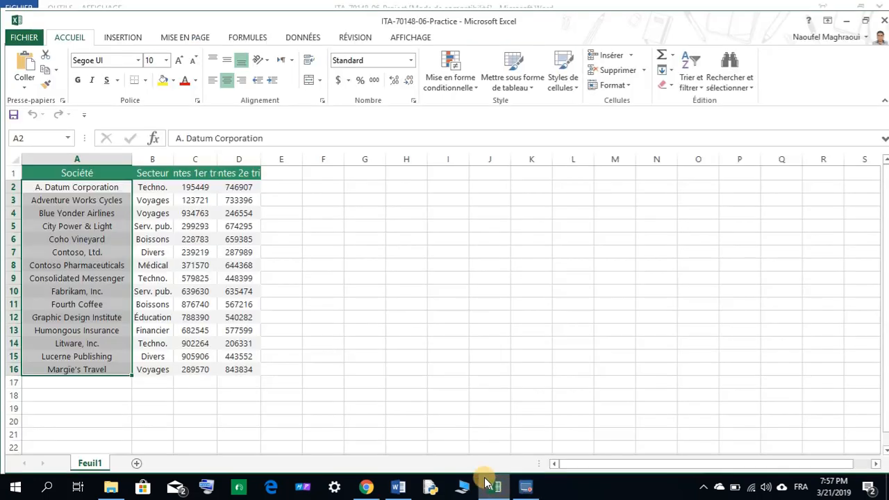
pyautogui.click(80, 80)
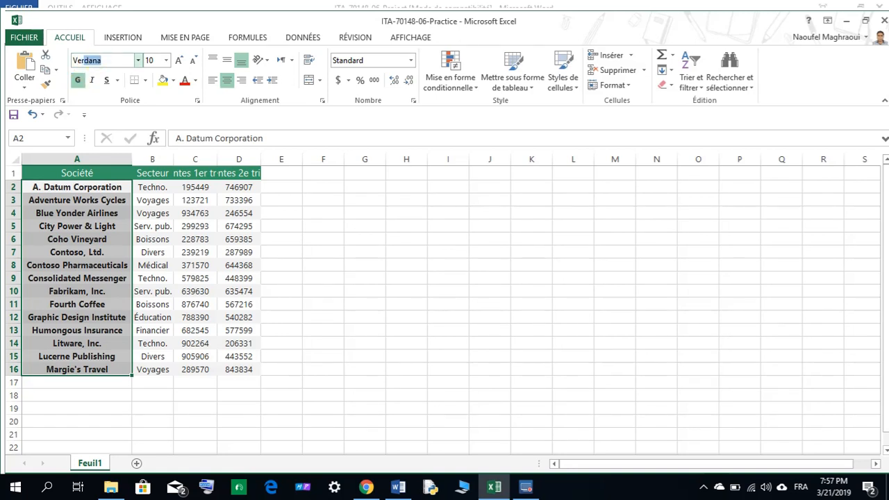
pyautogui.press('Return')
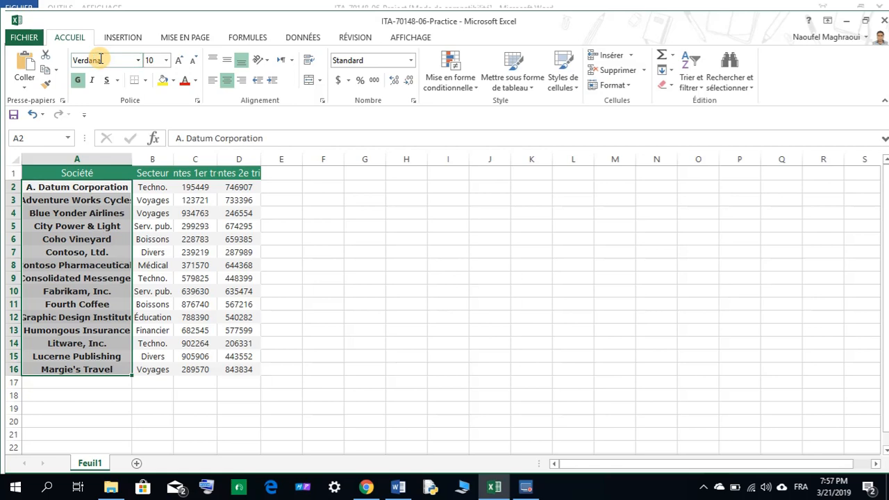
pyautogui.click(167, 61)
pyautogui.click(152, 86)
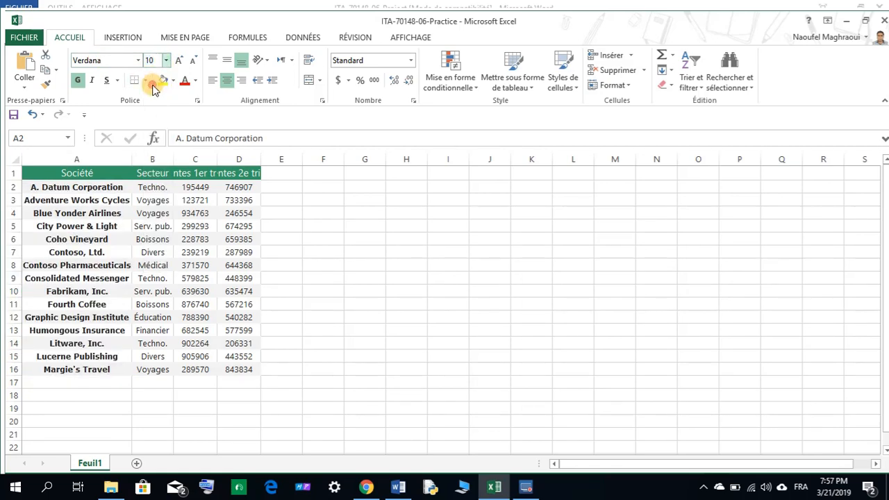
# - Following instruction 3 in Word, set only the word Humongous in Excel cell A13 to 12 points
pyautogui.click(398, 488)
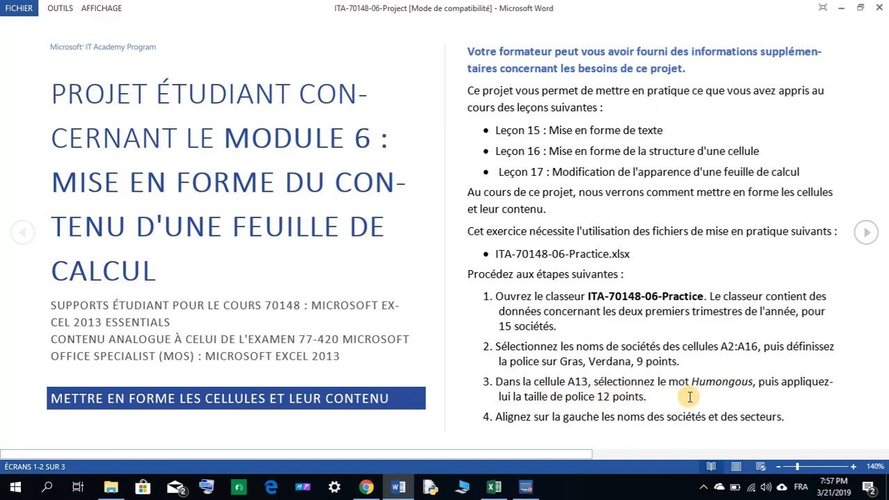
pyautogui.click(494, 489)
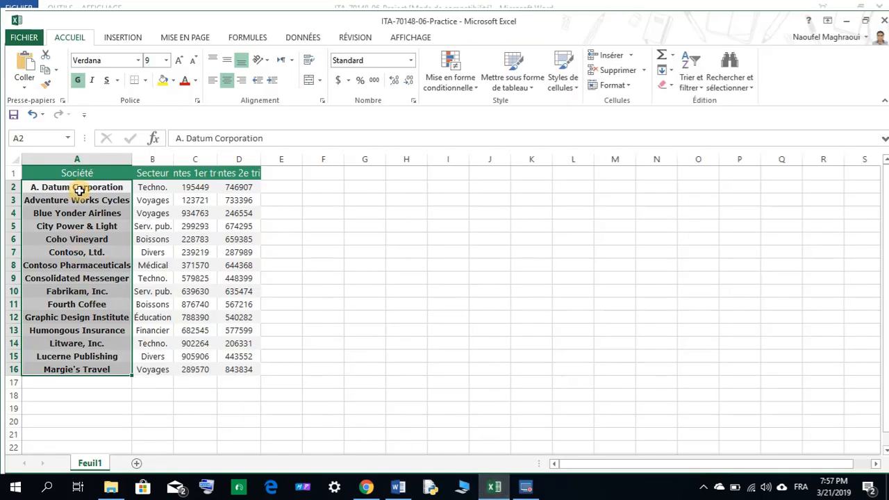
pyautogui.click(67, 331)
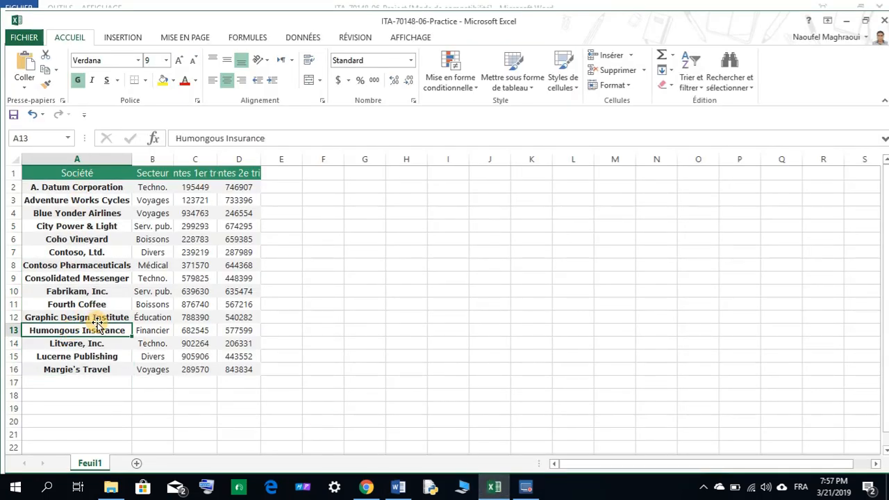
pyautogui.doubleClick(44, 331)
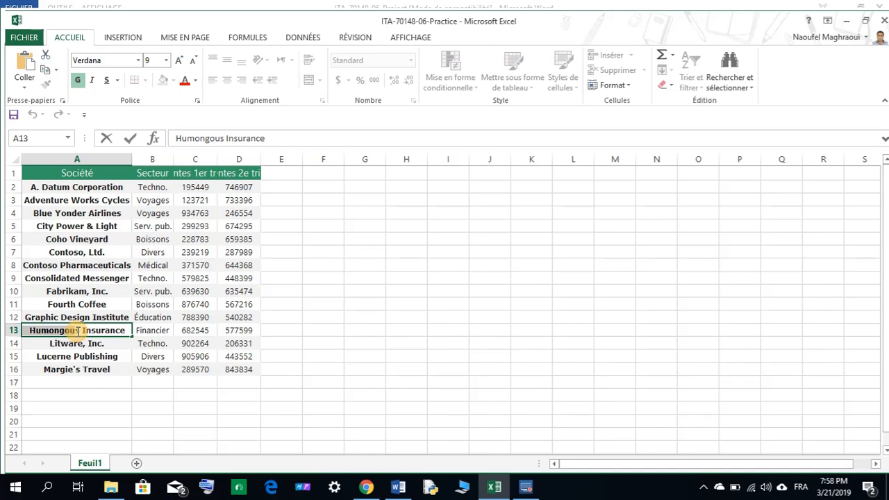
pyautogui.click(400, 487)
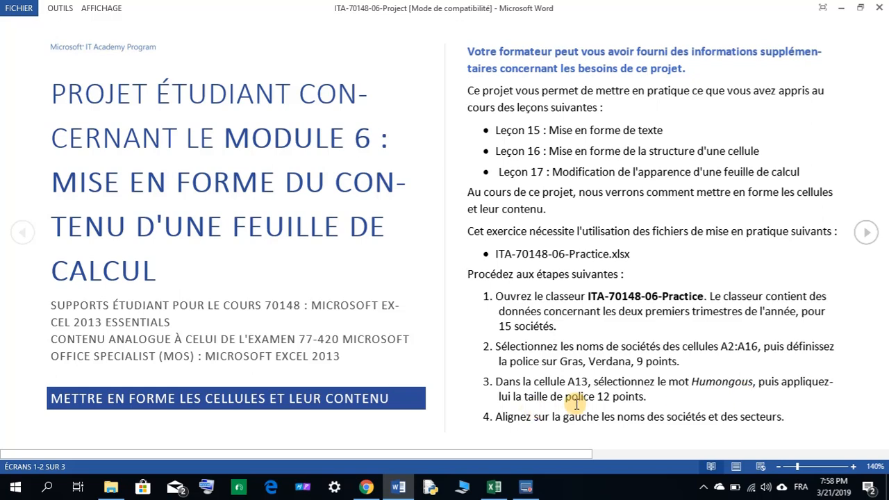
pyautogui.click(494, 486)
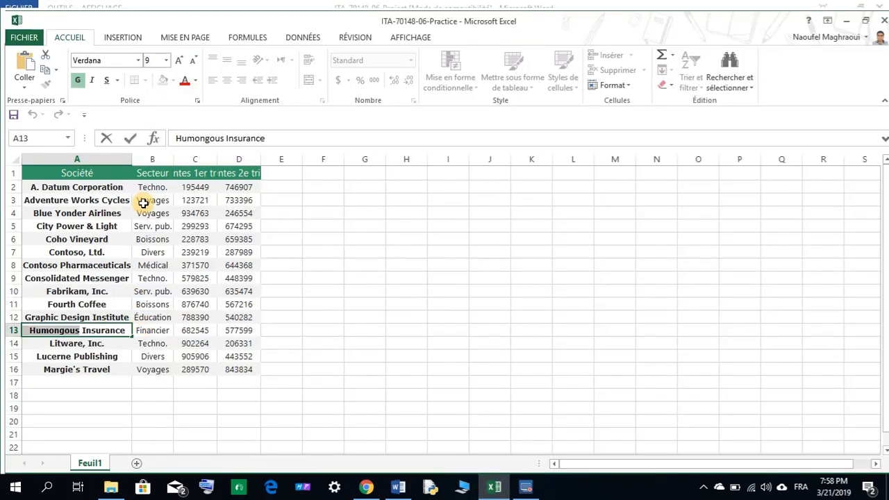
pyautogui.click(166, 61)
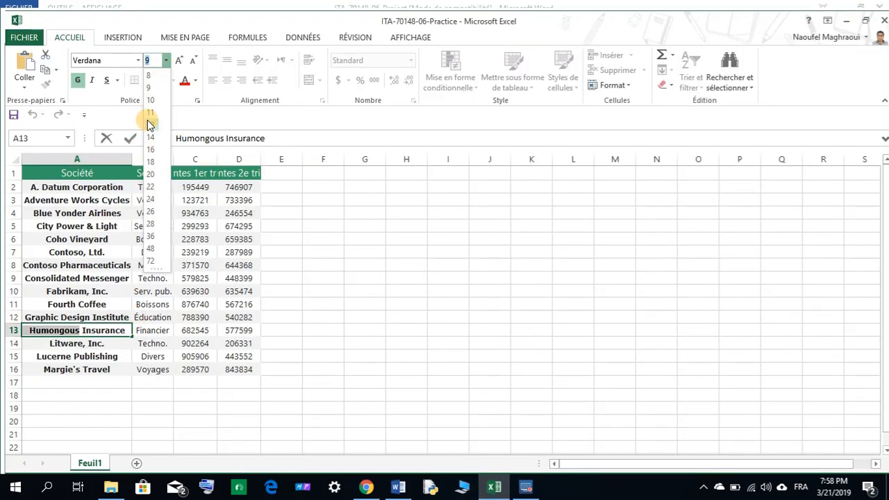
pyautogui.click(148, 124)
# - Following instruction 4 in Word, left-align the company and sector names in cells A2:B16 of the Excel sheet
pyautogui.click(398, 487)
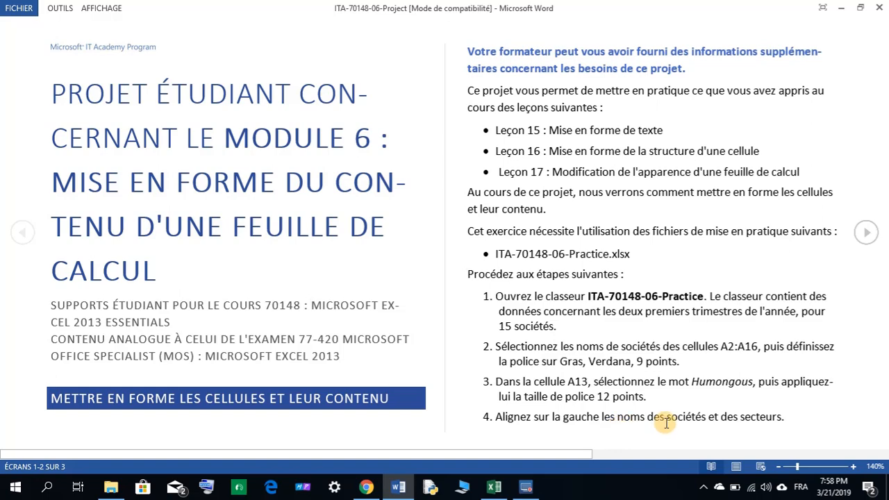
pyautogui.click(494, 486)
pyautogui.moveTo(77, 187); pyautogui.dragTo(144, 371)
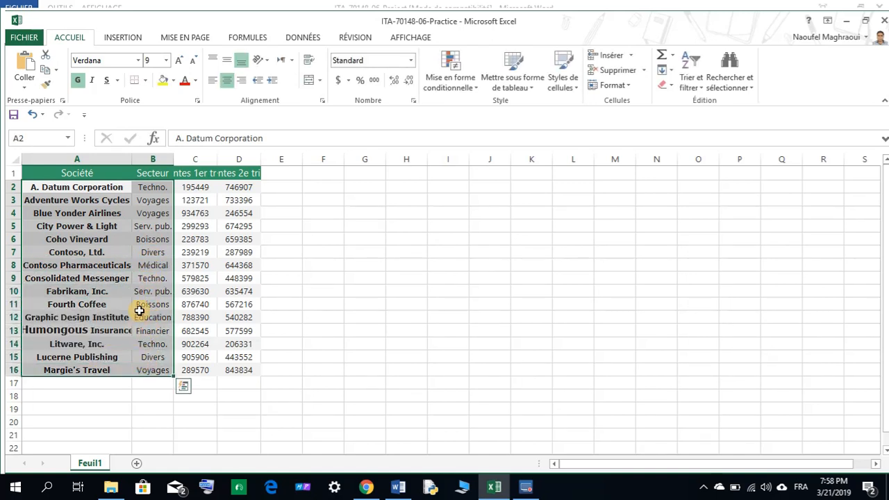
pyautogui.click(214, 82)
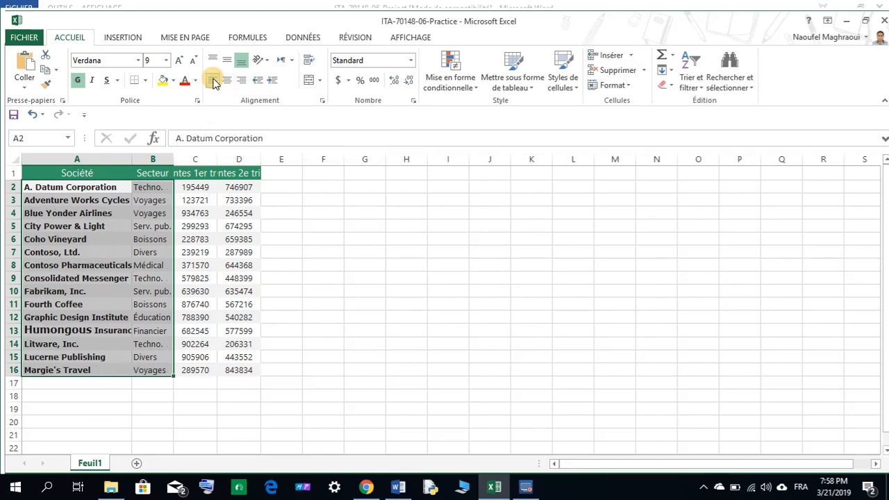
# - Read the next page of Word instructions and apply the Comptabilité number format to cells C2:D16 in Excel
pyautogui.click(402, 486)
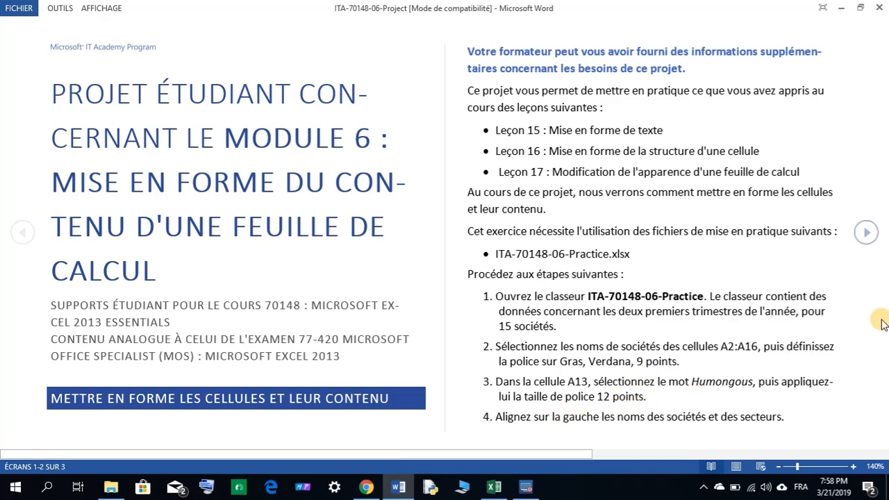
pyautogui.click(868, 233)
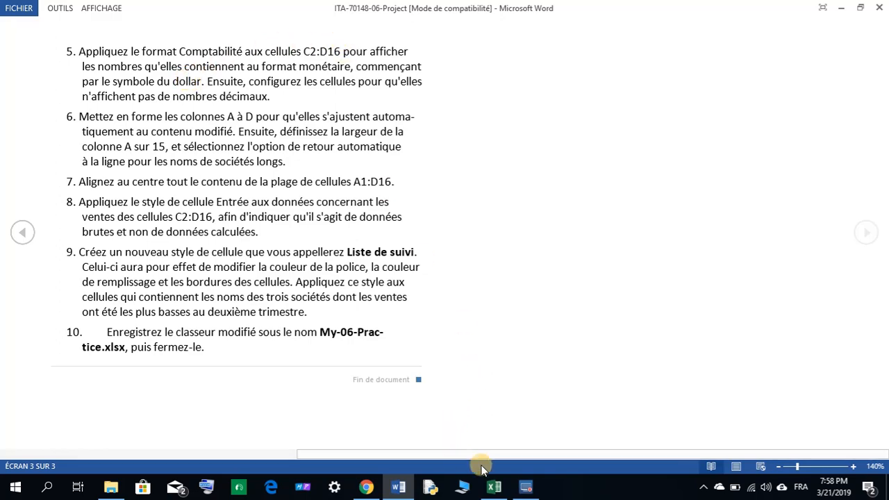
pyautogui.click(493, 489)
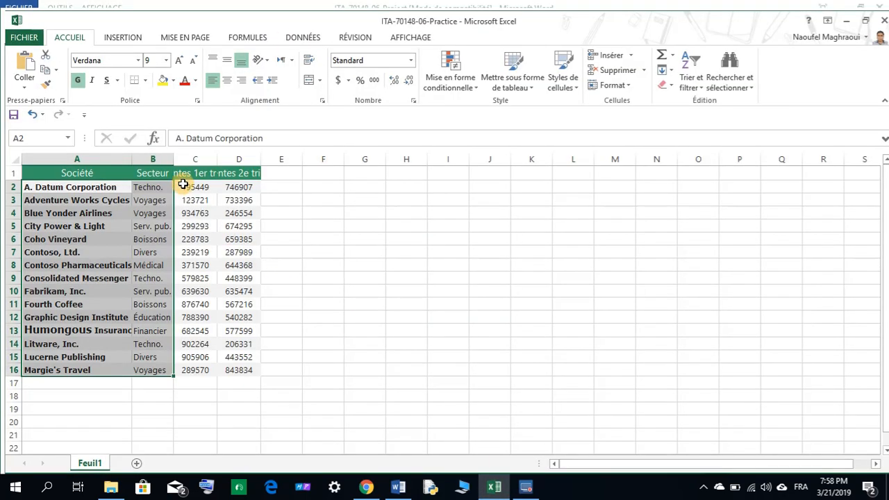
pyautogui.moveTo(183, 184); pyautogui.dragTo(239, 370)
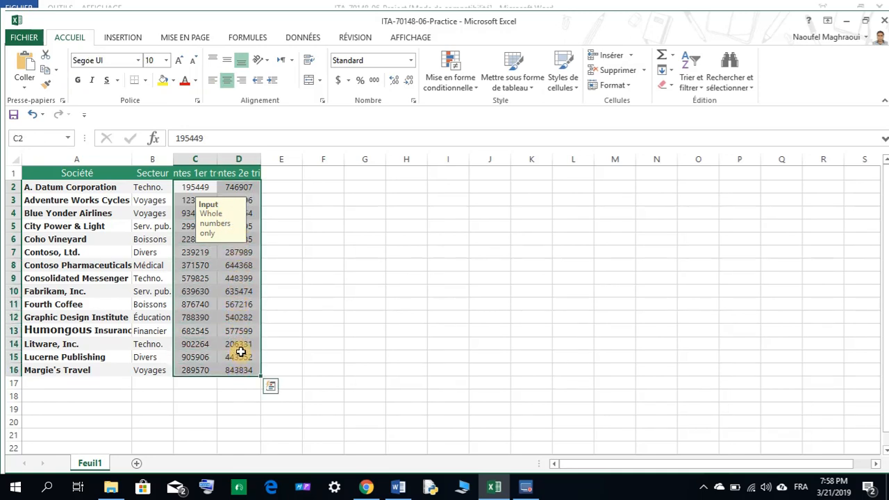
pyautogui.click(399, 487)
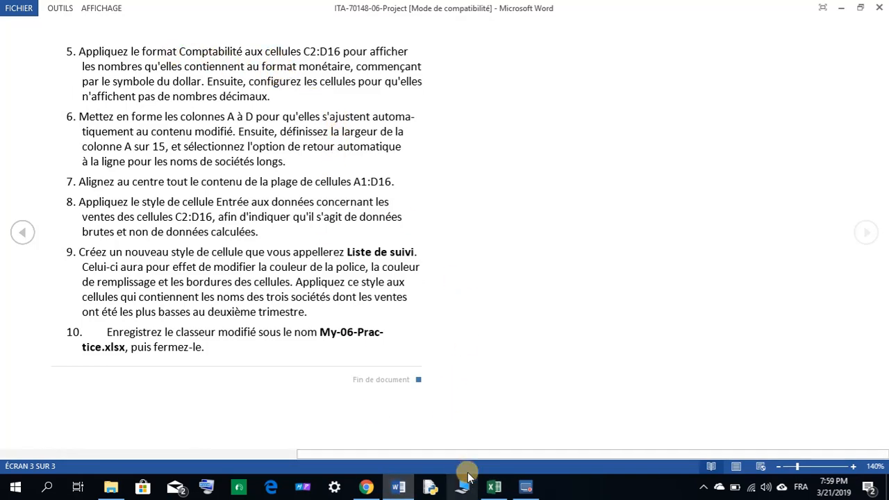
pyautogui.click(494, 486)
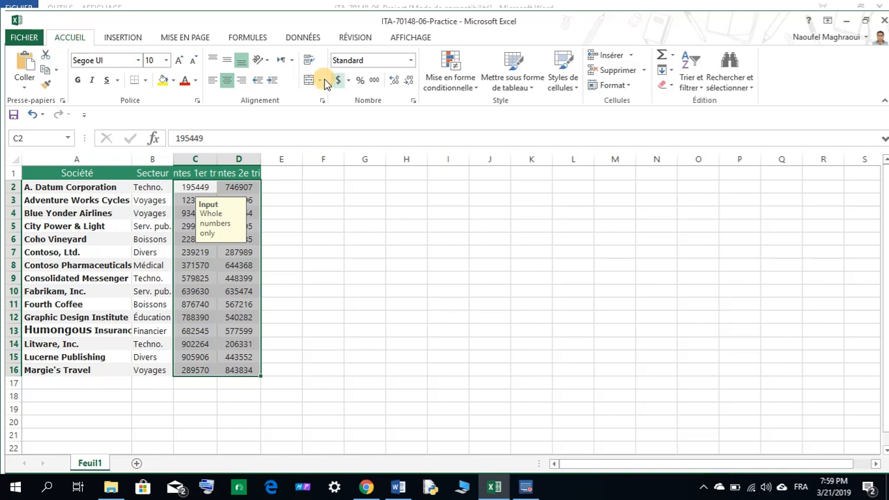
pyautogui.click(409, 63)
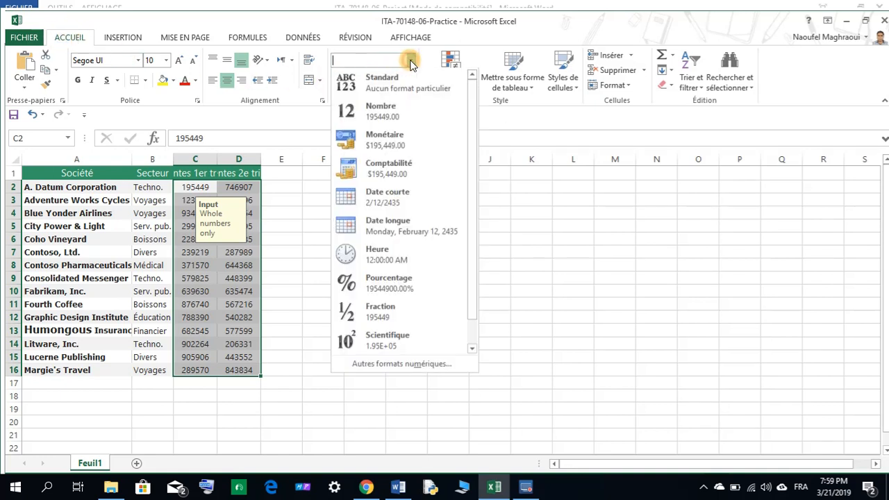
pyautogui.click(391, 170)
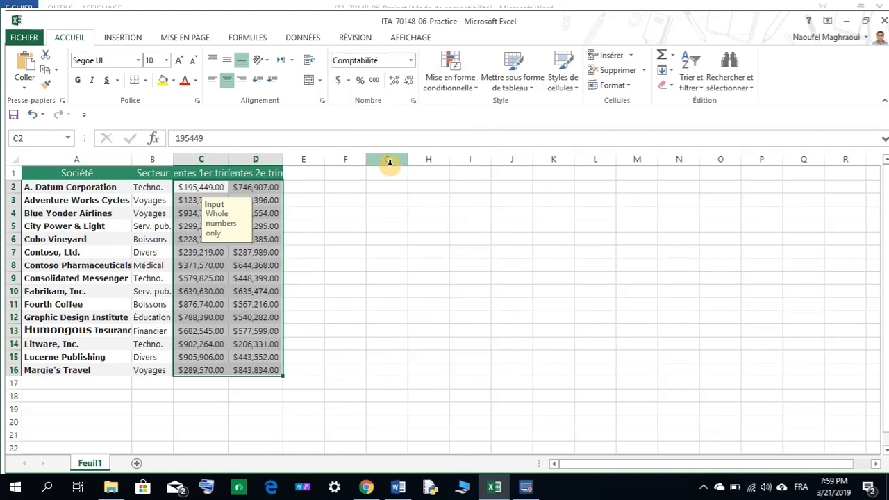
# - Check the formatted sales figures in C2:D16 against instruction 5 of the Word project document
pyautogui.click(398, 487)
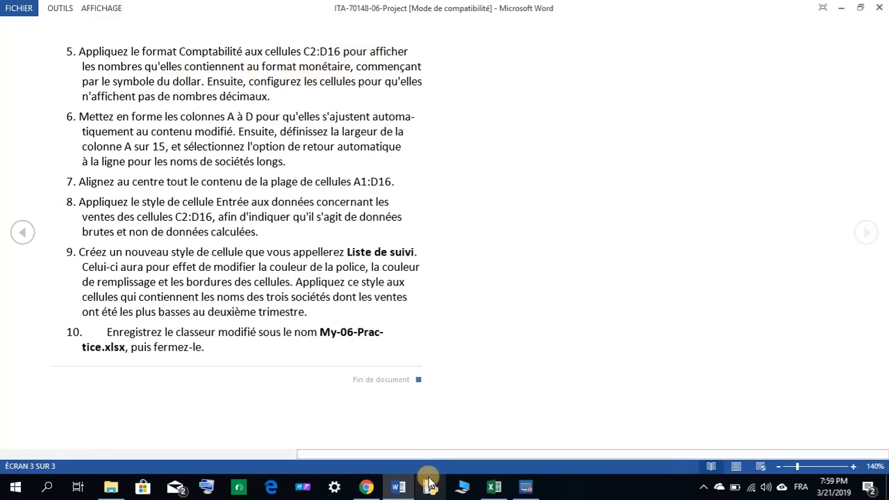
pyautogui.click(407, 492)
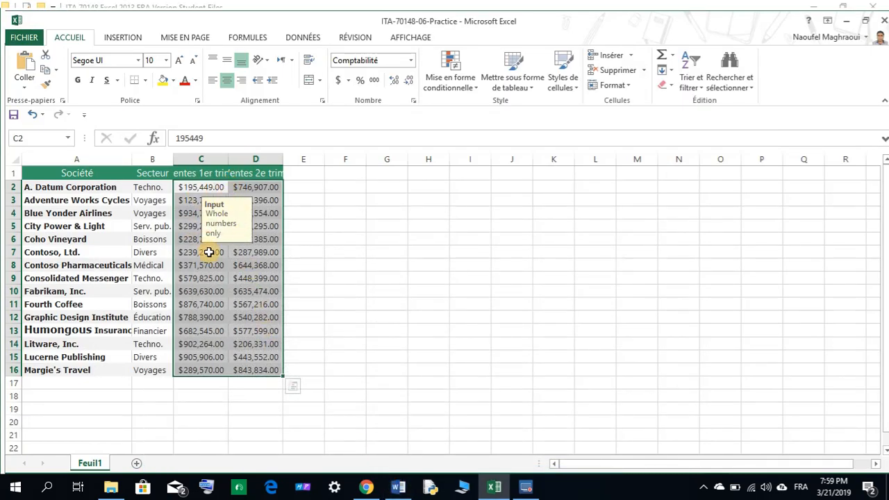
pyautogui.click(453, 278)
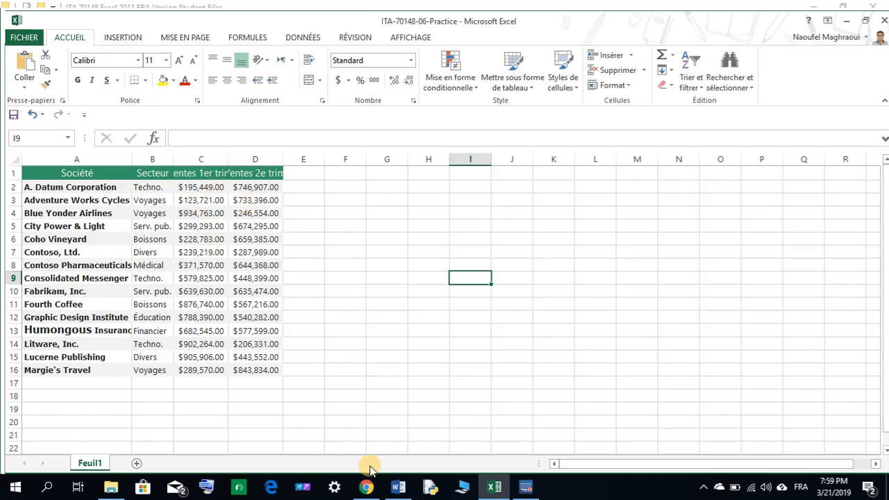
pyautogui.click(398, 487)
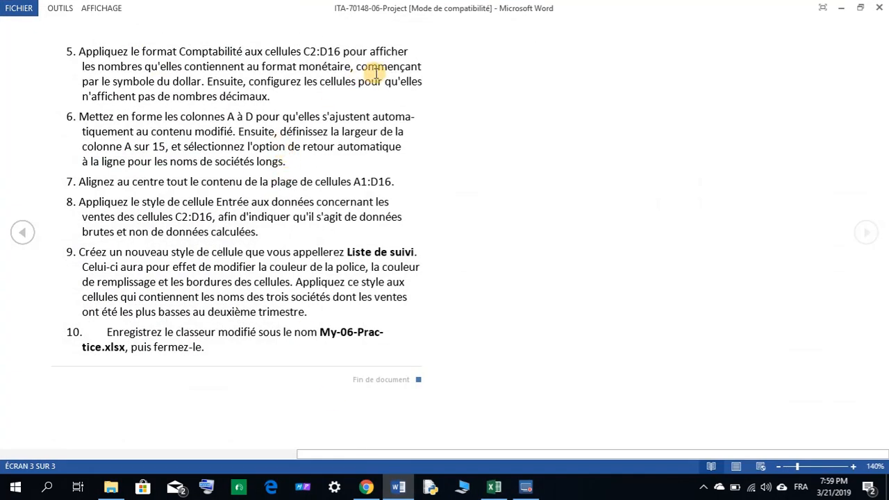
# - Reread instruction 5 in the Word document and inspect the sales values in cells C2:D16 of the Excel sheet
pyautogui.click(398, 487)
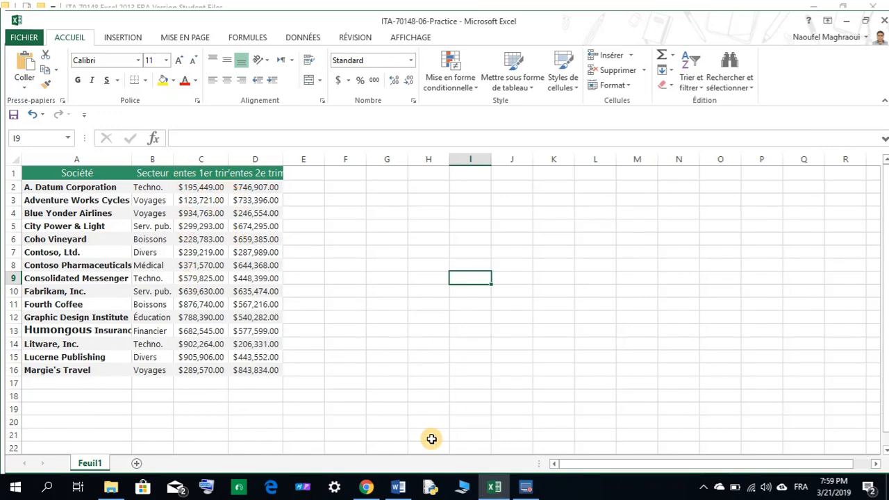
pyautogui.click(398, 487)
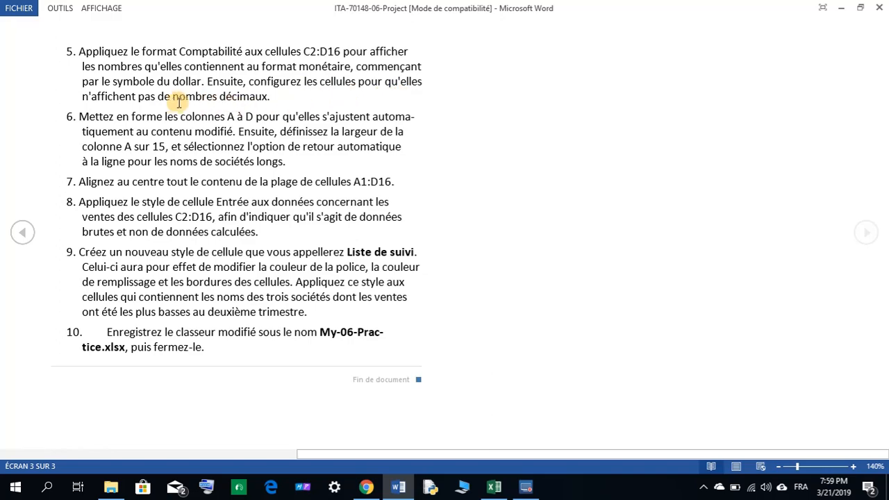
pyautogui.click(398, 487)
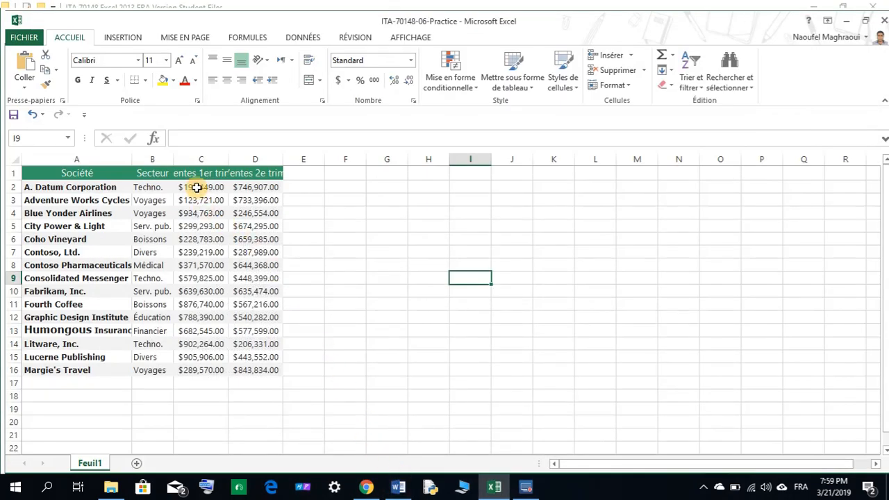
pyautogui.moveTo(197, 187); pyautogui.dragTo(264, 374)
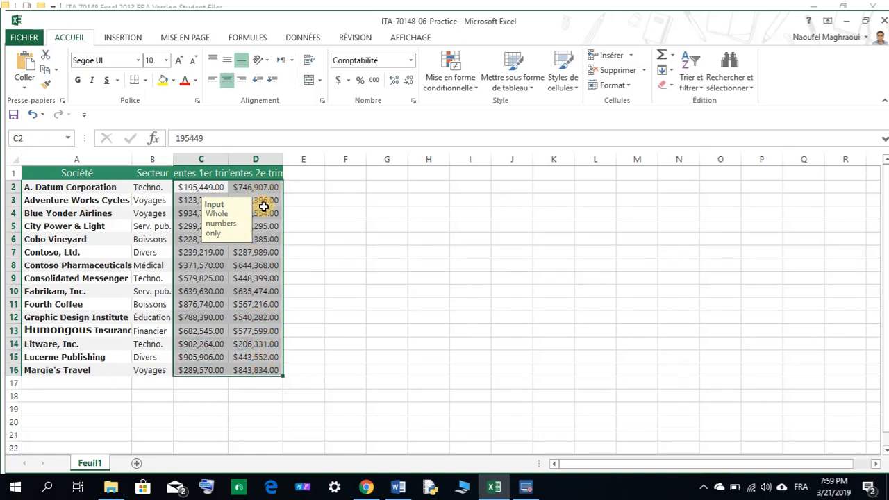
pyautogui.click(264, 210)
pyautogui.click(269, 189)
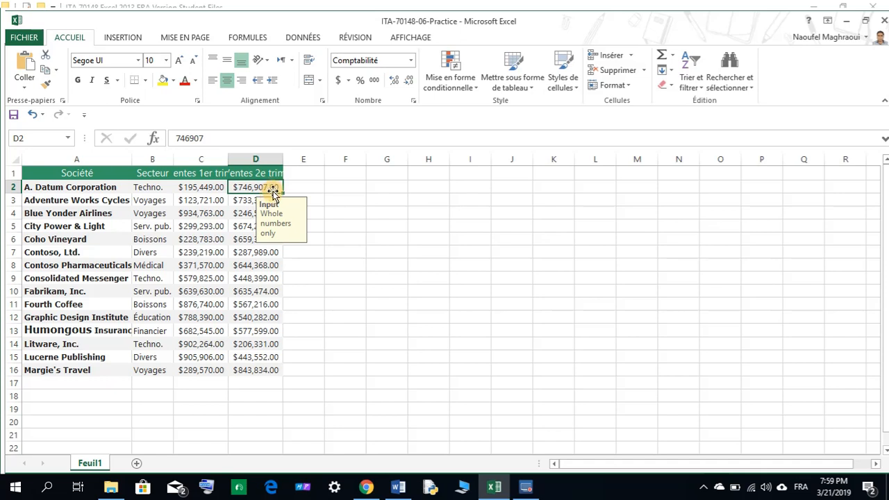
pyautogui.click(261, 277)
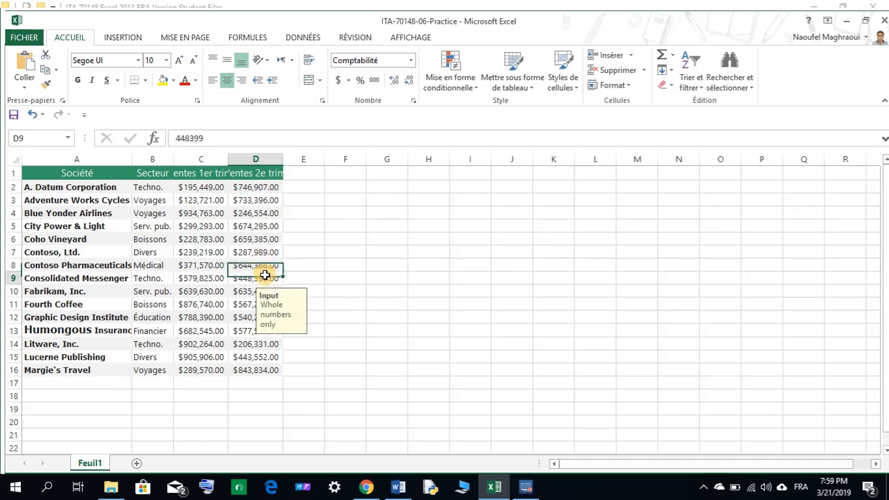
pyautogui.click(217, 263)
pyautogui.click(210, 189)
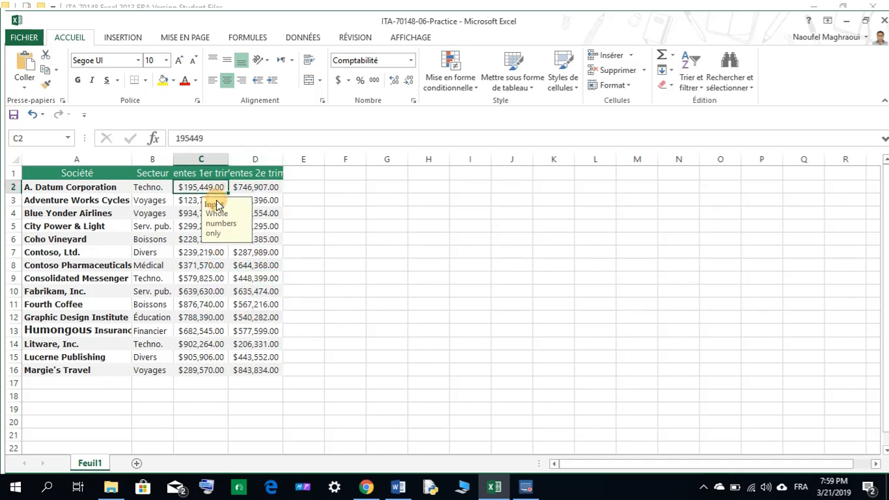
pyautogui.click(207, 276)
pyautogui.click(258, 254)
# - Remove all decimal places from the sales figures in cells C2:D16
pyautogui.moveTo(196, 189); pyautogui.dragTo(261, 373)
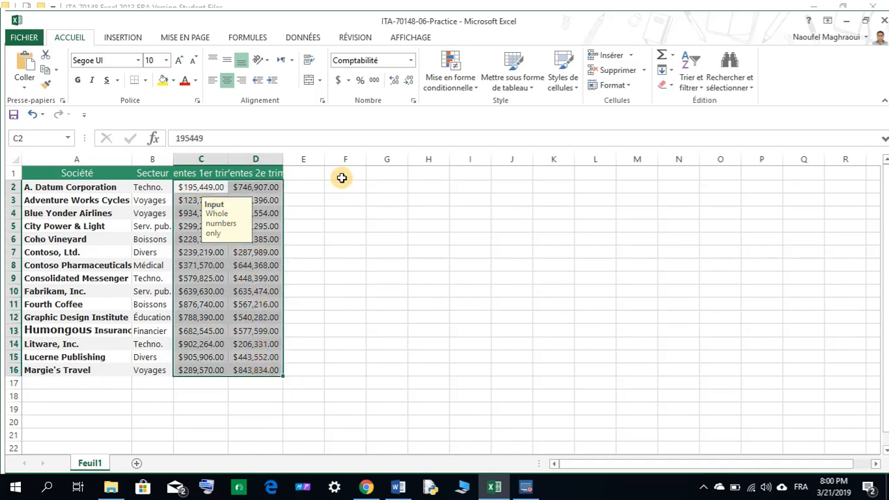
pyautogui.click(409, 82)
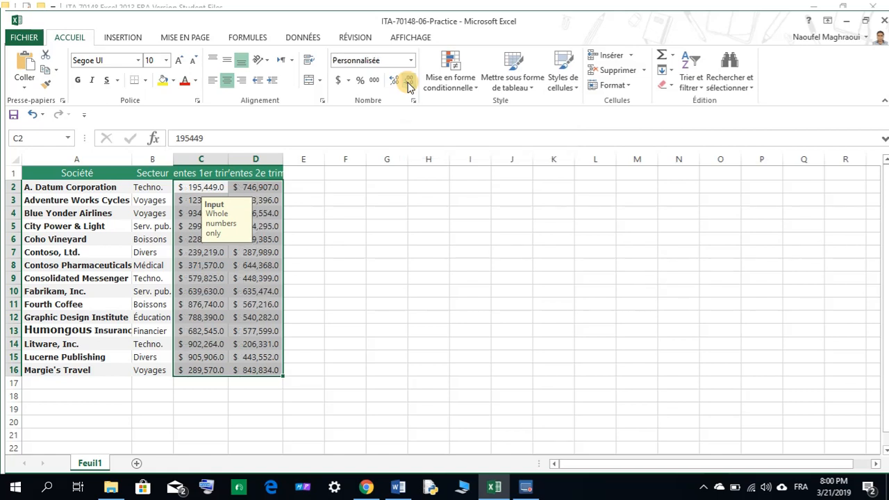
pyautogui.click(408, 82)
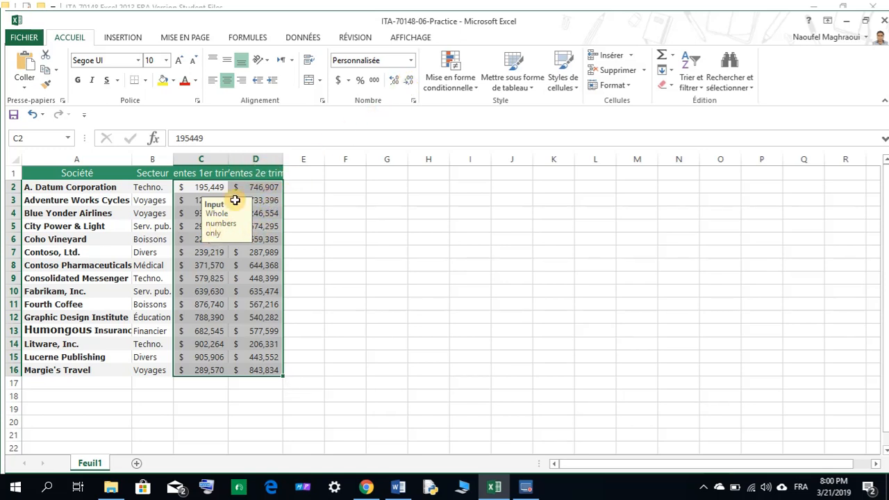
pyautogui.click(375, 264)
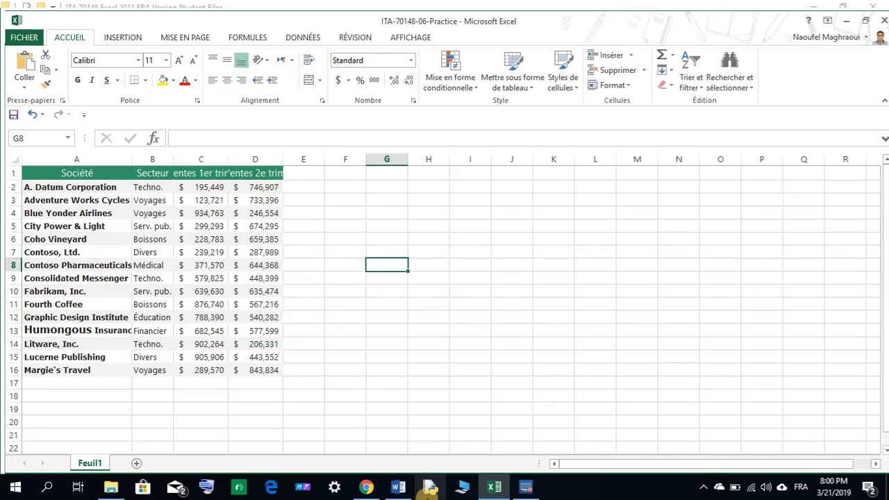
# - Following instruction 6 in Word, autofit columns A to D of the Excel sheet to their contents
pyautogui.click(399, 488)
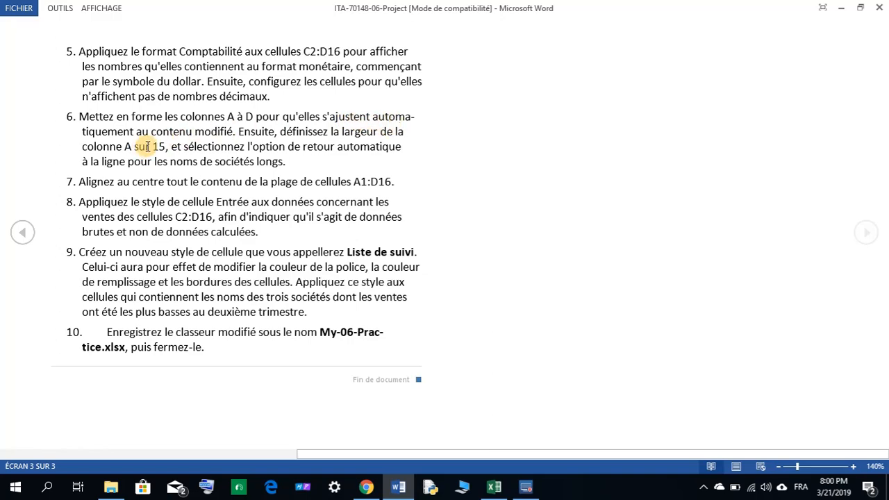
pyautogui.click(493, 486)
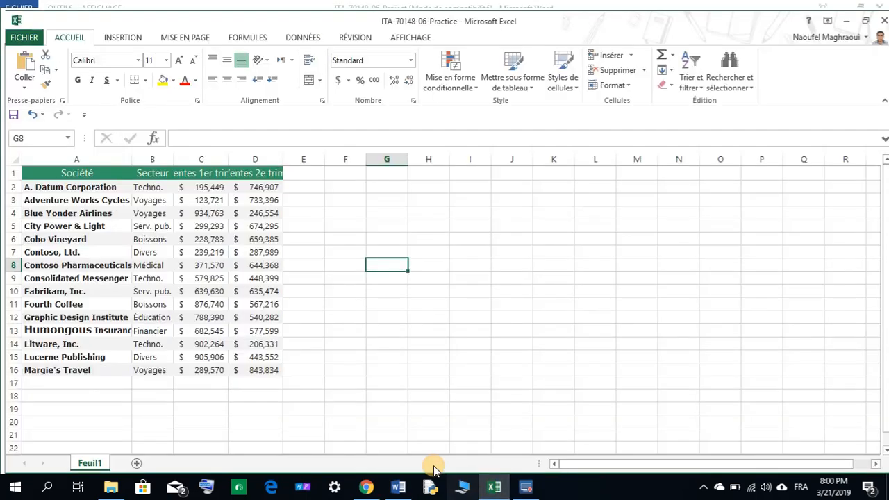
pyautogui.doubleClick(131, 159)
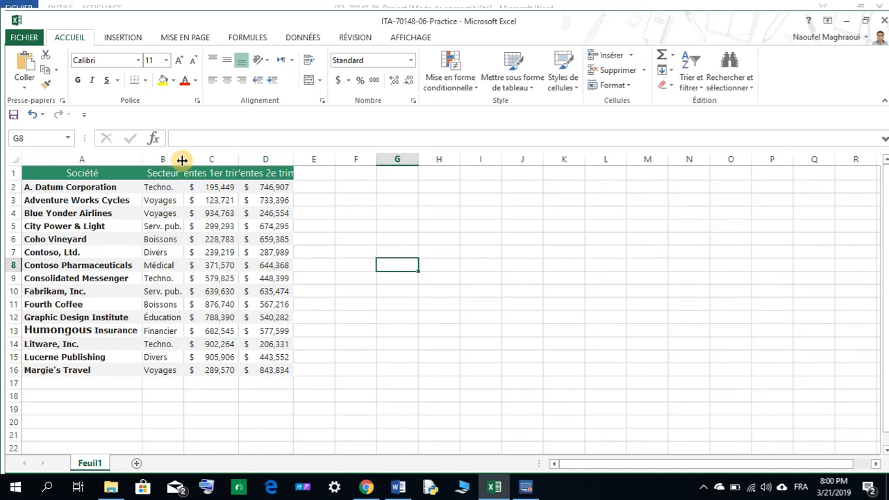
pyautogui.doubleClick(239, 159)
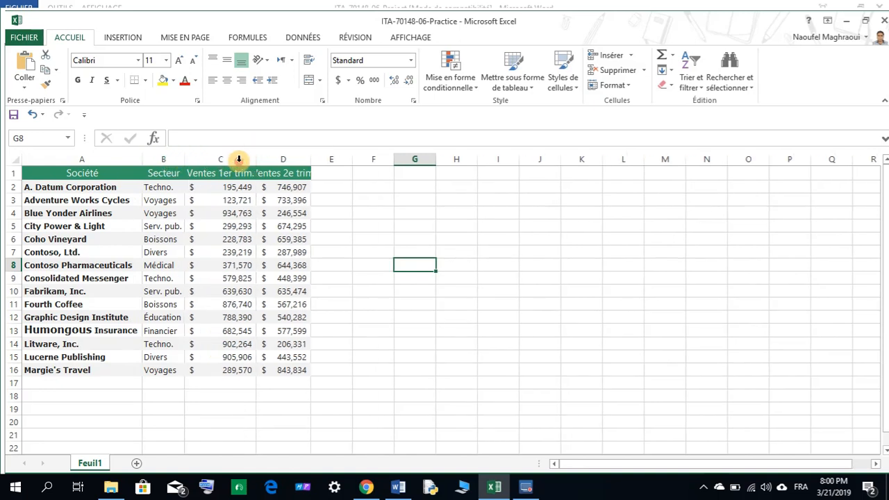
pyautogui.doubleClick(311, 159)
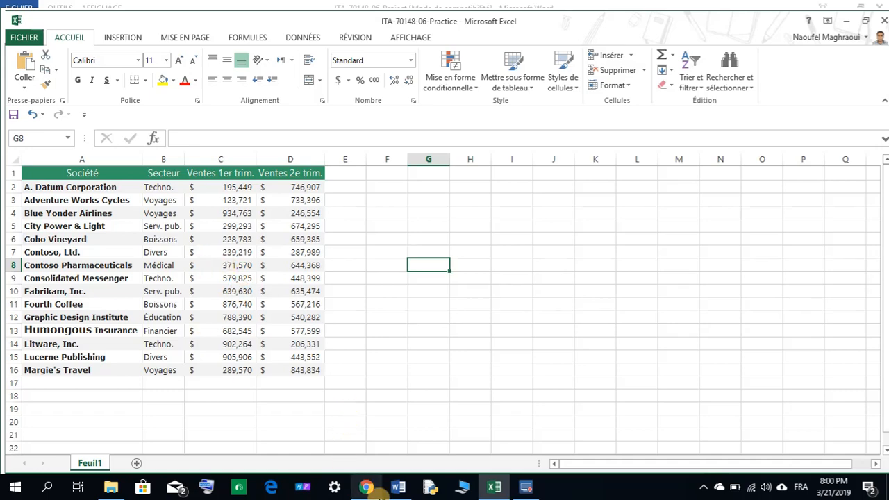
# - Recheck instruction 6 in Word and set the width of column A in Excel to 15
pyautogui.click(398, 487)
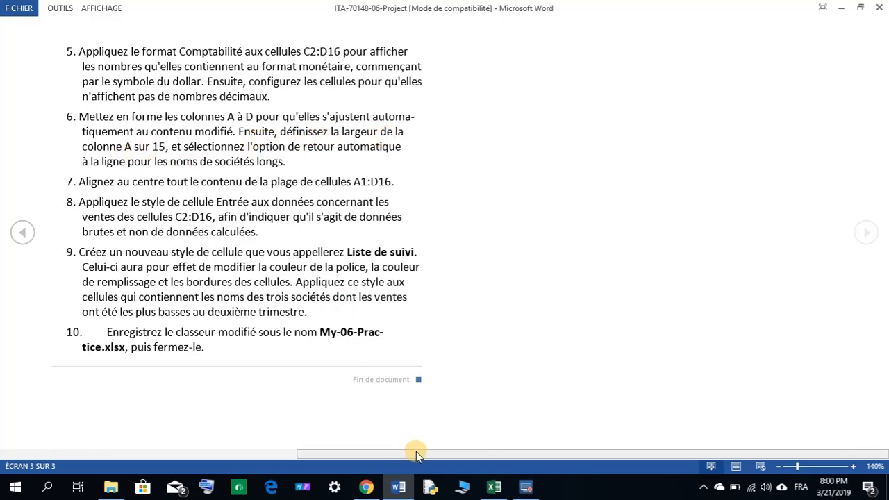
pyautogui.click(494, 487)
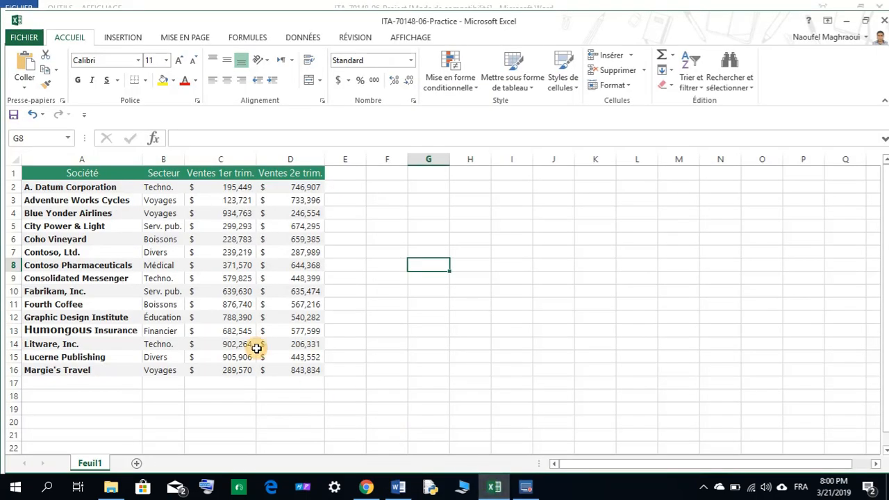
pyautogui.rightClick(86, 154)
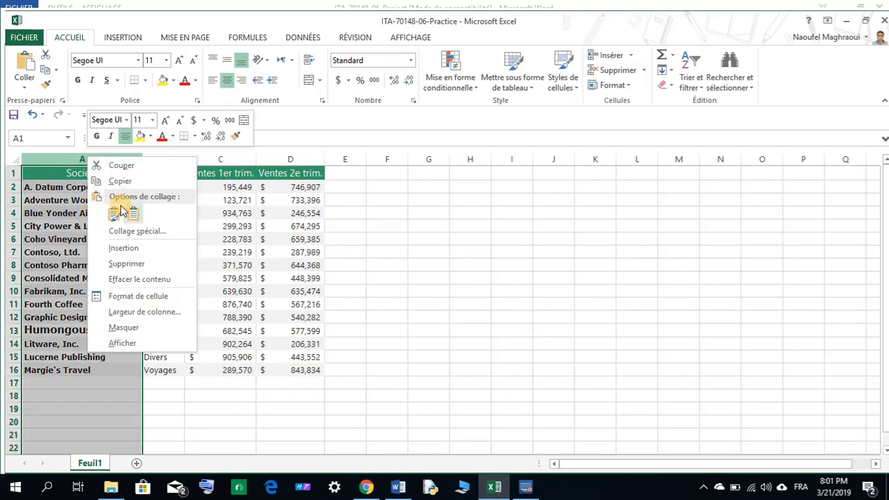
pyautogui.click(136, 316)
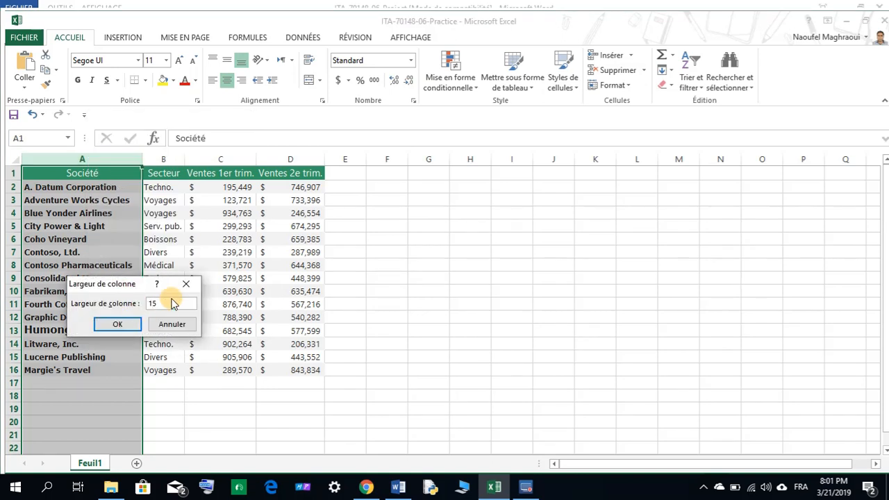
pyautogui.write('15')
pyautogui.press('Return')
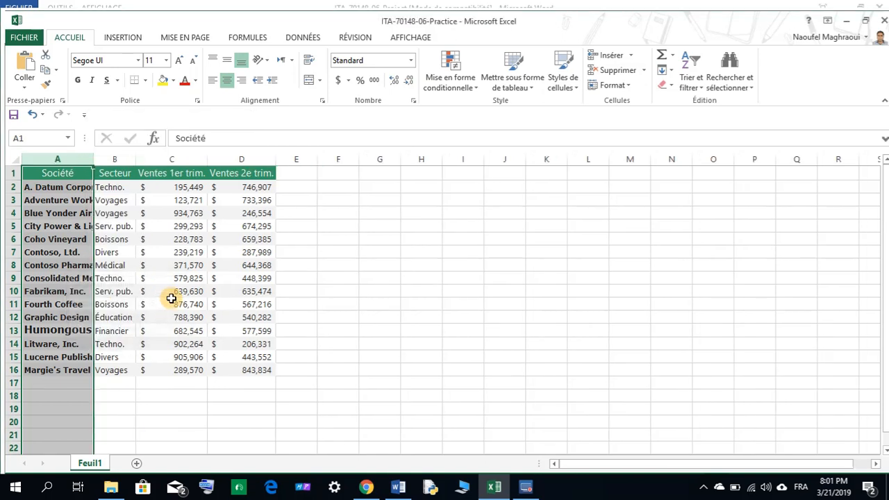
# - Read the rest of instruction 6 in Word and turn on text wrapping for the company names in Excel column A
pyautogui.click(402, 488)
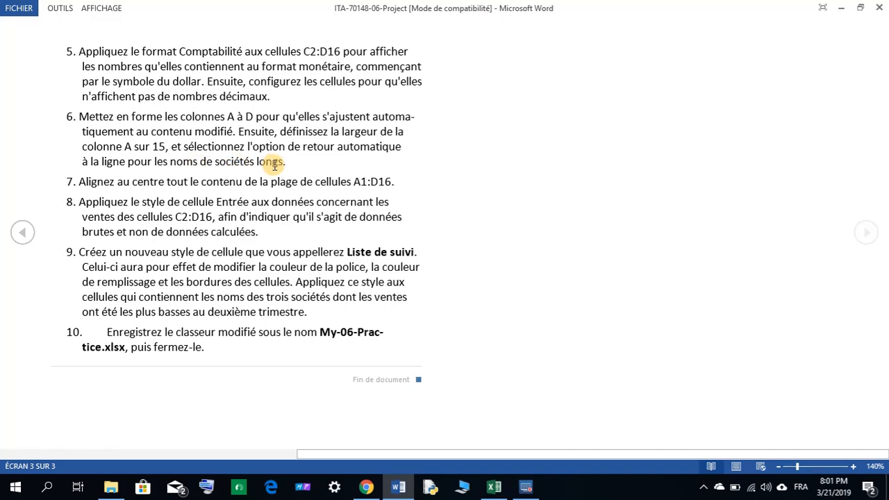
pyautogui.click(494, 487)
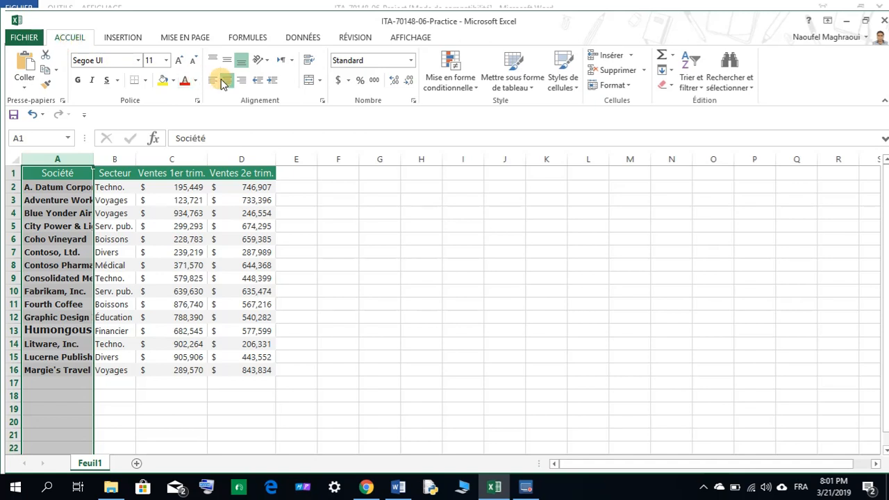
pyautogui.click(309, 61)
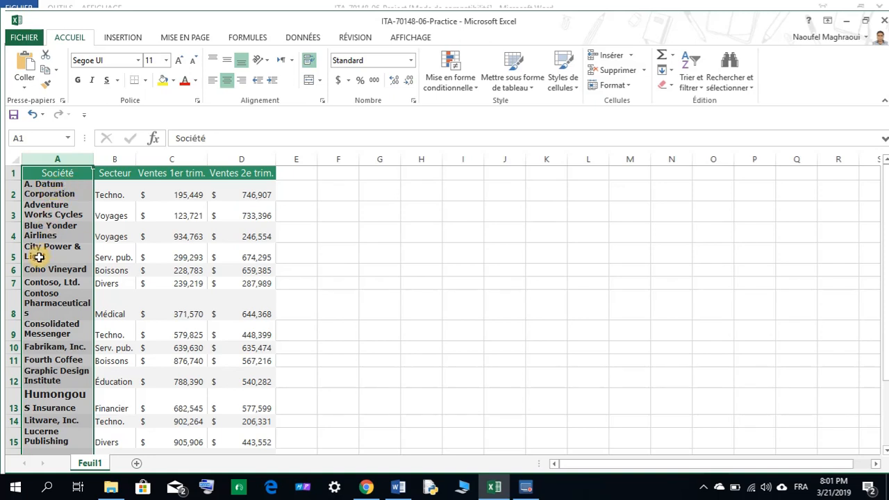
pyautogui.click(364, 485)
pyautogui.click(363, 484)
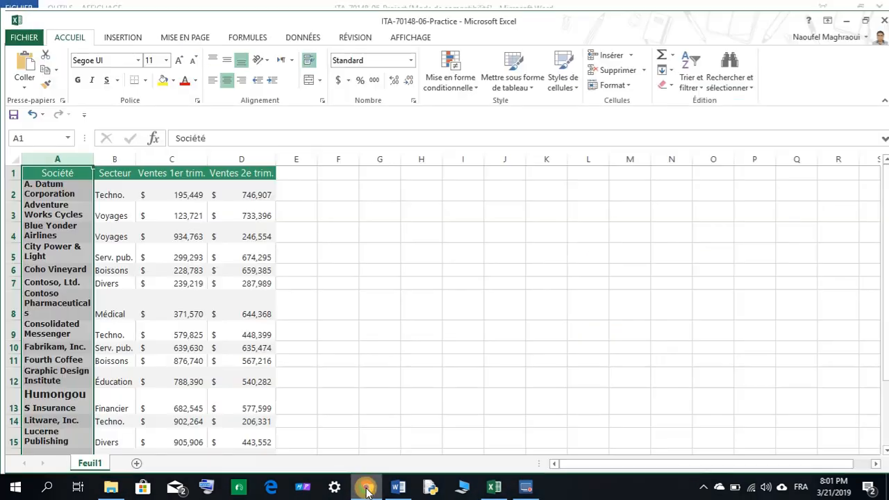
# - Following instruction 7 in Word, center the contents of cells A1:D16 horizontally in the Excel sheet
pyautogui.click(398, 487)
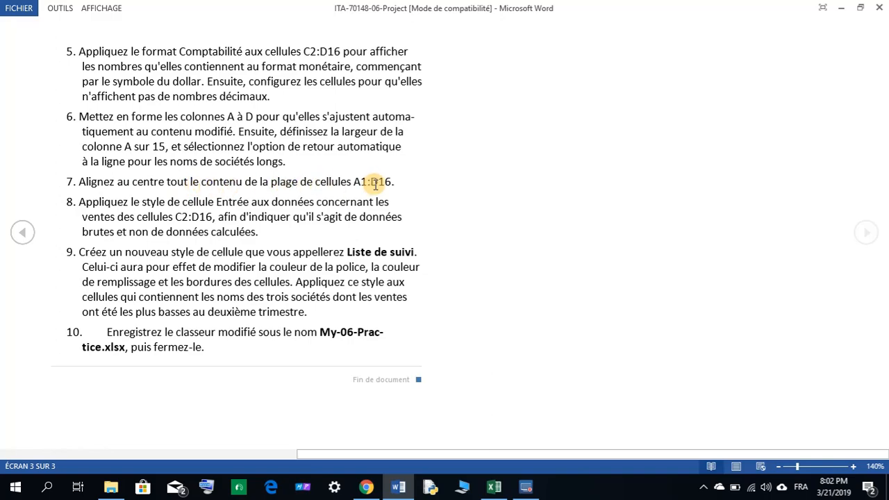
pyautogui.click(494, 487)
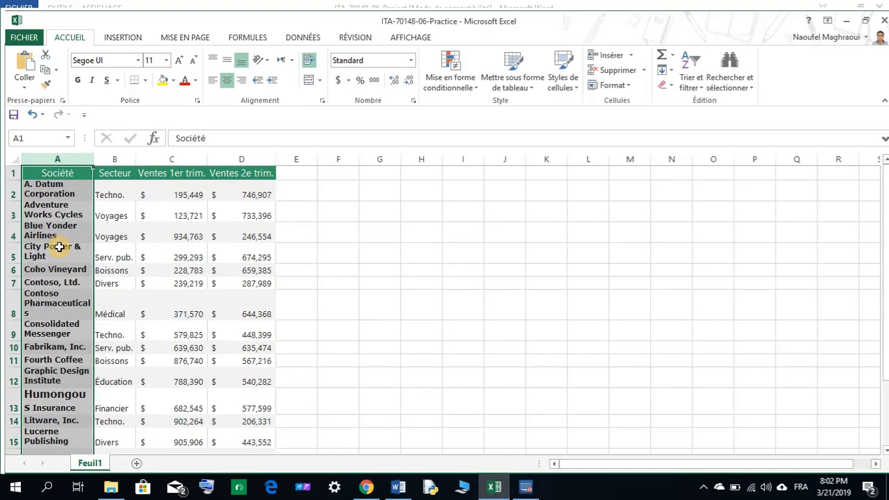
pyautogui.moveTo(50, 194); pyautogui.dragTo(229, 329)
pyautogui.moveTo(36, 175); pyautogui.dragTo(254, 429)
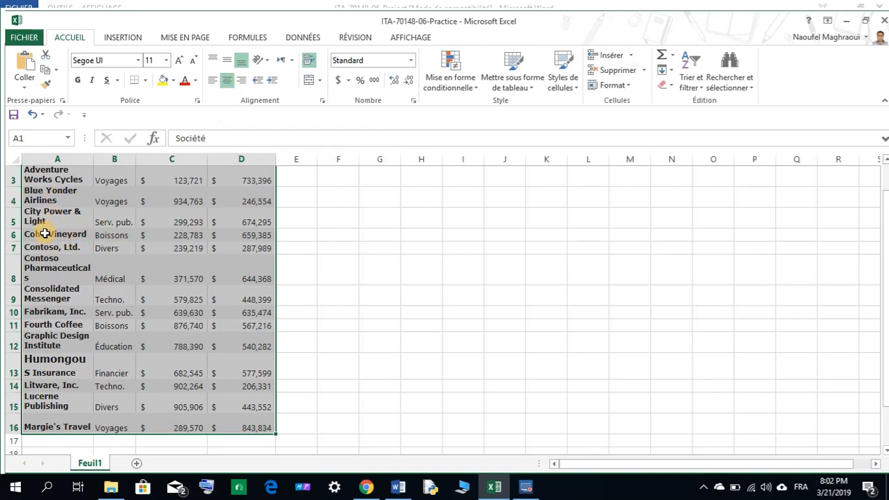
pyautogui.click(225, 84)
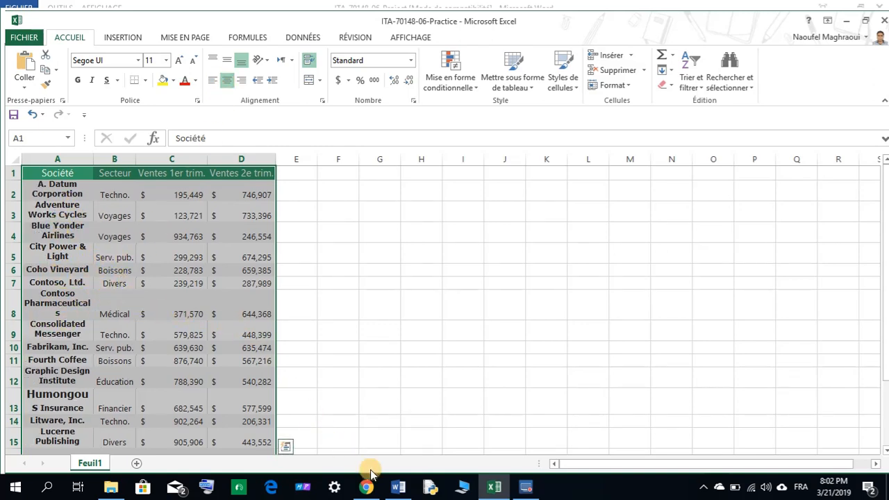
# - Following instruction 8 in Word, apply the Entrée cell style to the sales data in cells C2:D16 of the Excel sheet
pyautogui.click(398, 487)
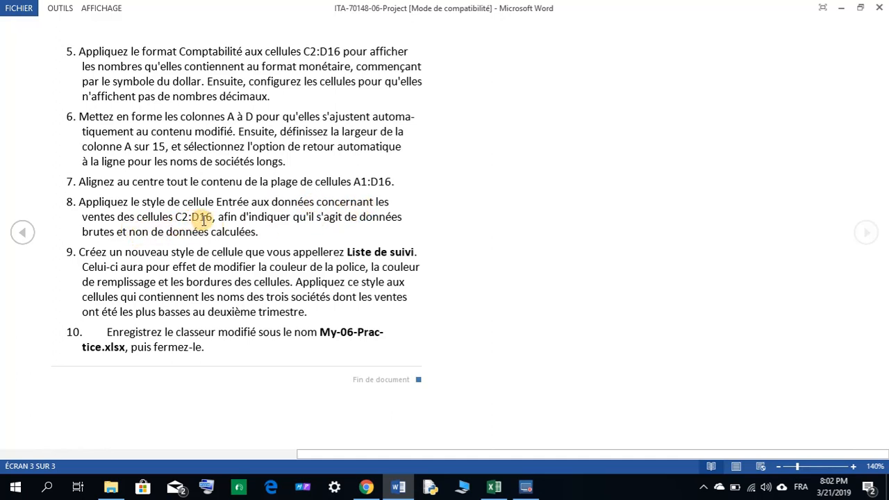
pyautogui.click(494, 486)
pyautogui.click(216, 228)
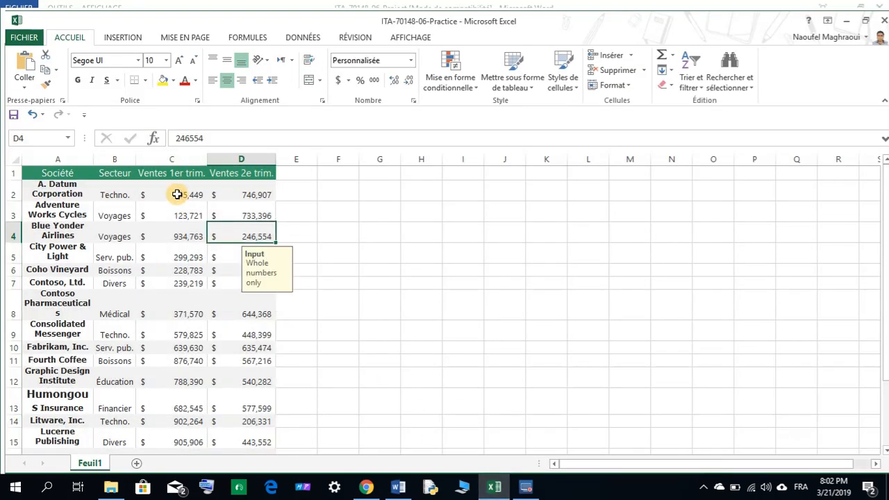
pyautogui.moveTo(175, 195); pyautogui.dragTo(248, 423)
pyautogui.click(398, 486)
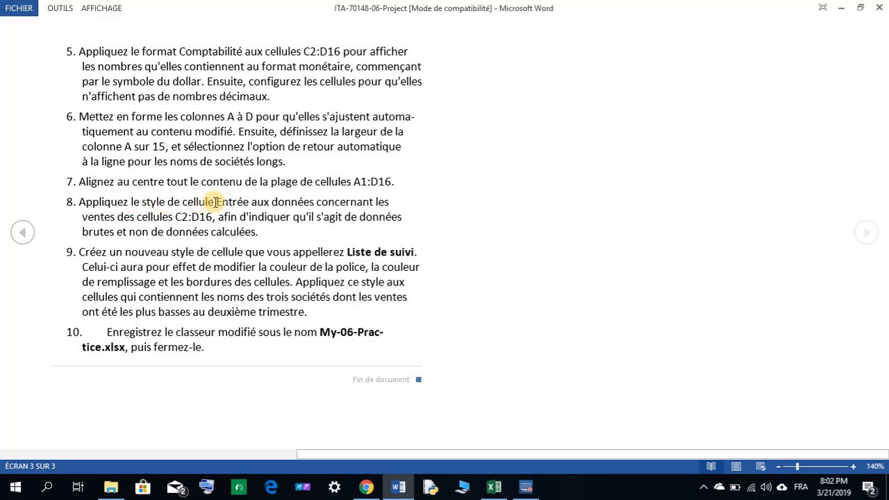
pyautogui.click(494, 487)
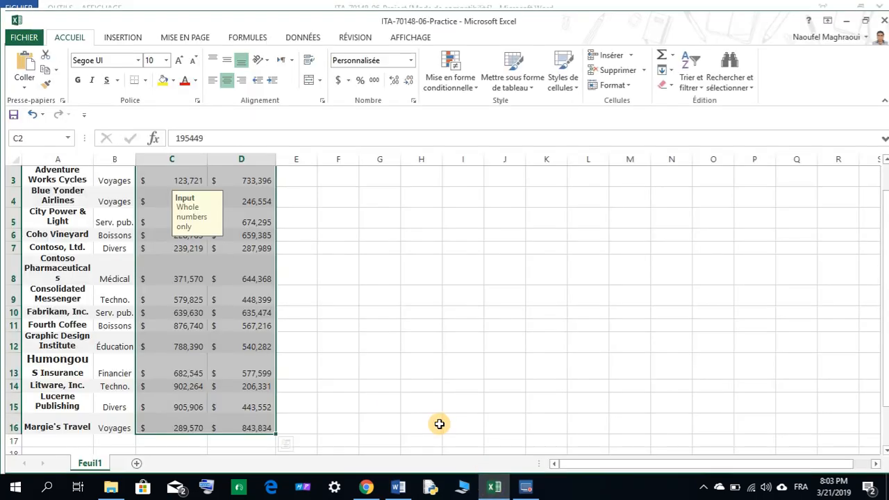
pyautogui.click(574, 92)
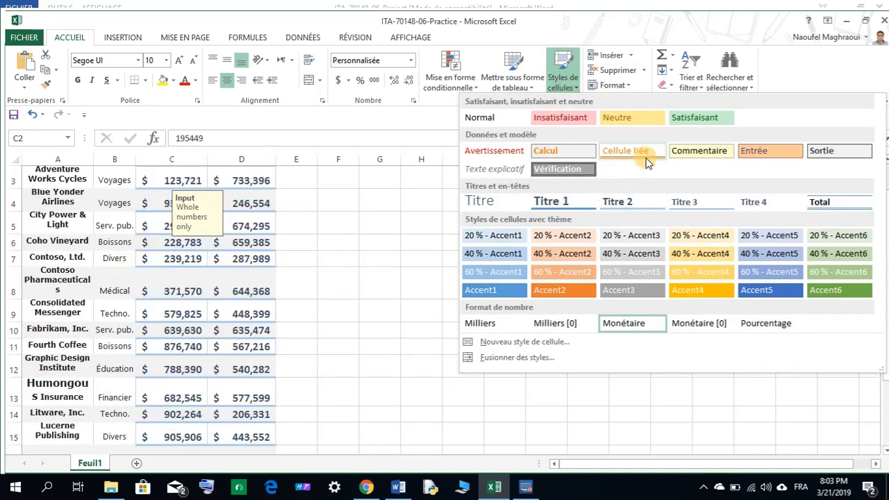
pyautogui.click(777, 154)
pyautogui.scroll(1, 772, 146)
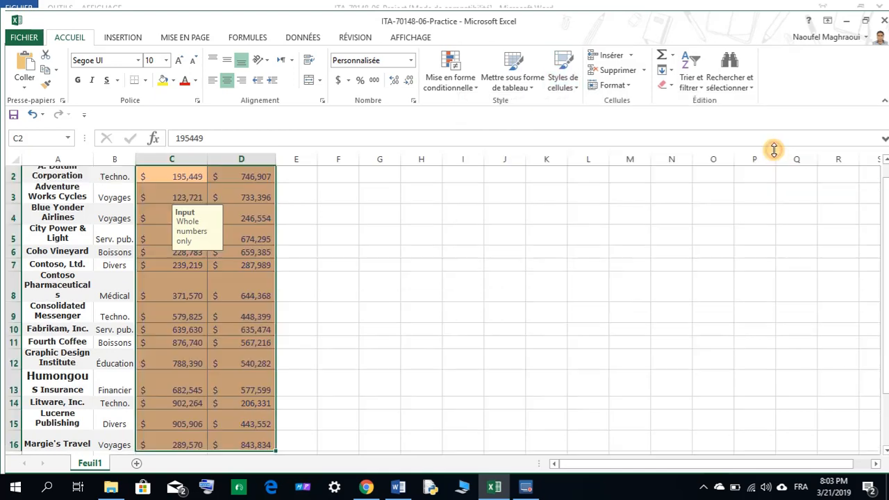
# - Read instruction 9 in Word and copy the new cell style's name, Liste de suivi
pyautogui.click(369, 247)
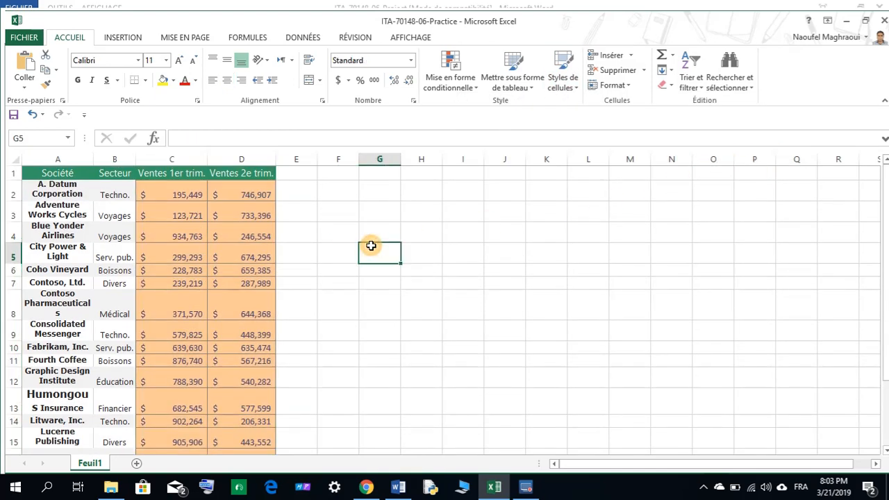
pyautogui.click(398, 488)
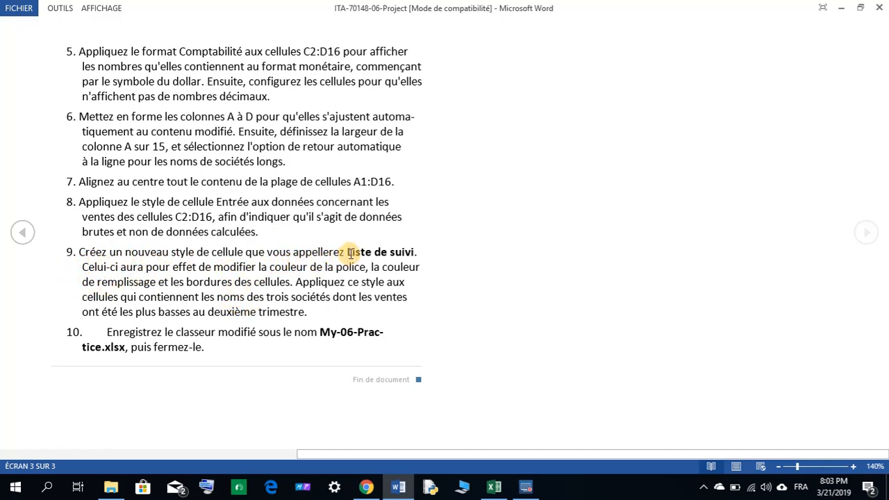
pyautogui.moveTo(350, 252); pyautogui.dragTo(408, 252)
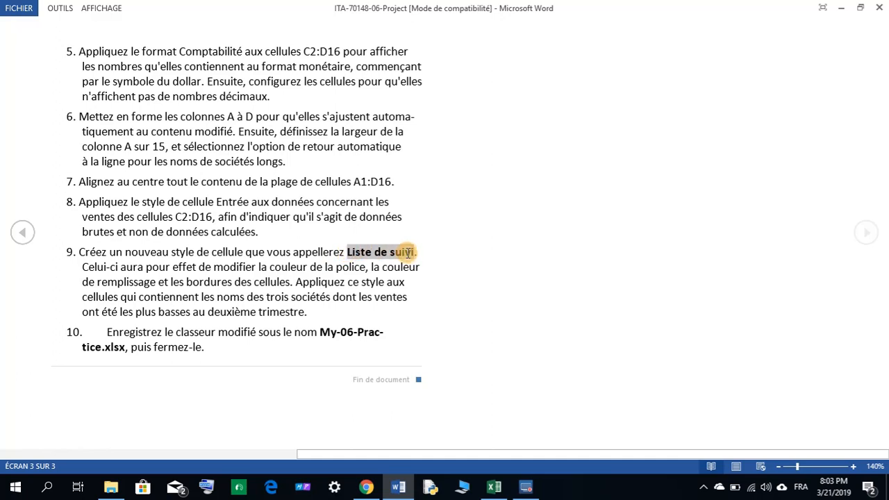
pyautogui.rightClick(401, 256)
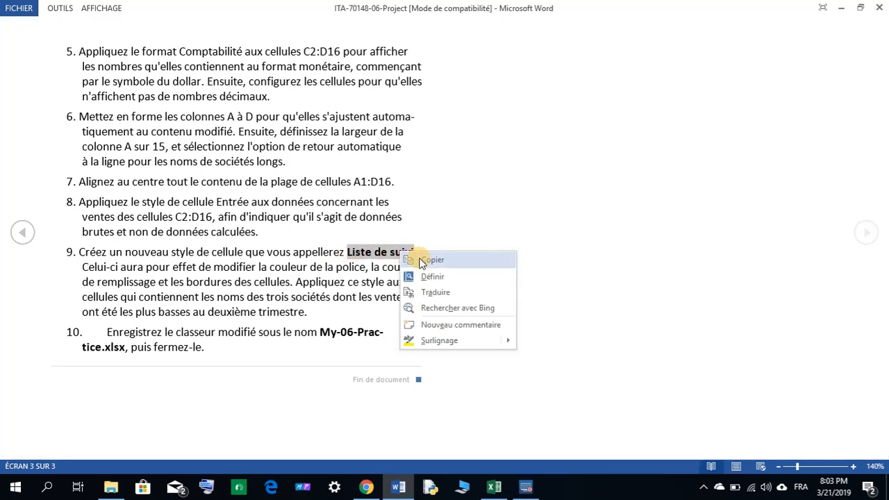
pyautogui.click(431, 260)
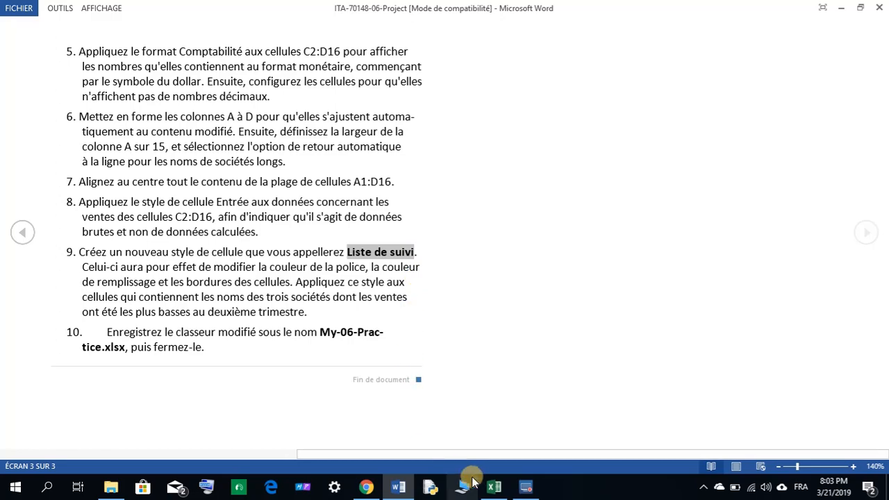
# - Start a new cell style in Excel and paste Liste de suivi as its name
pyautogui.click(493, 488)
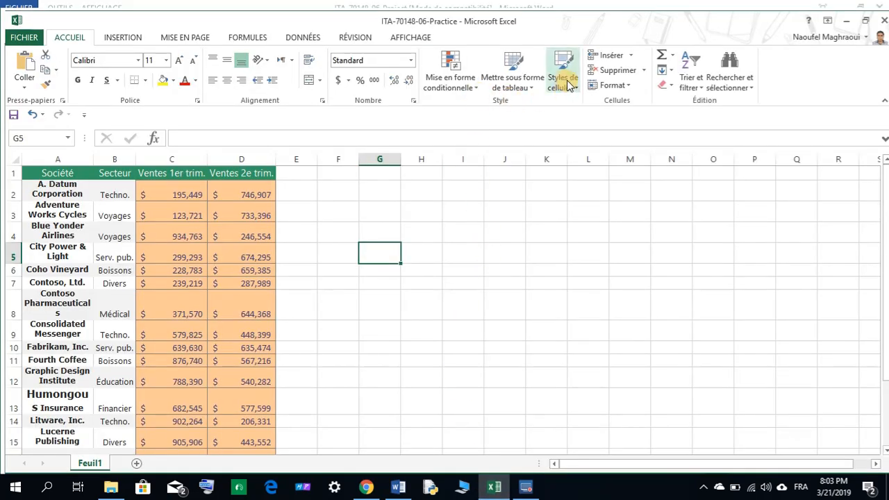
pyautogui.click(568, 81)
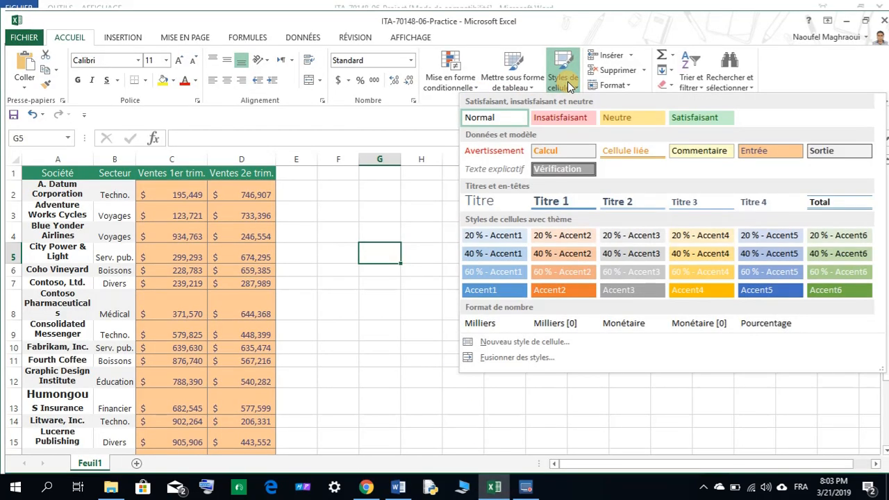
pyautogui.click(538, 343)
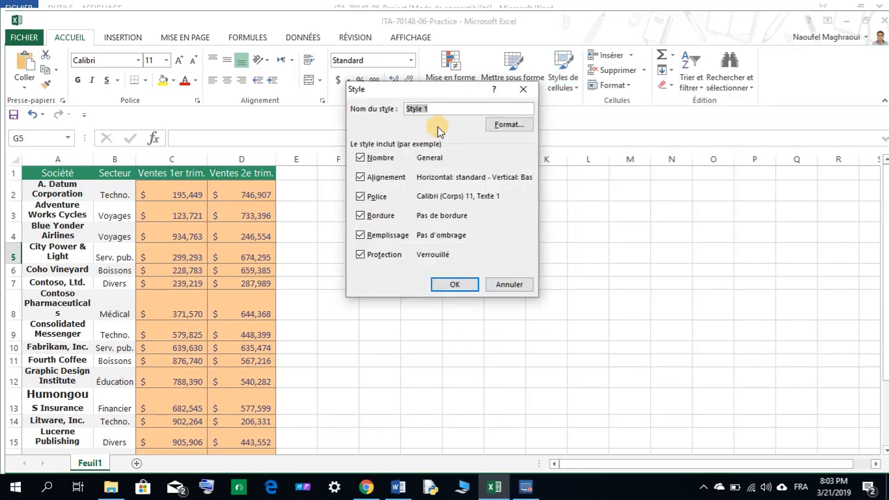
pyautogui.rightClick(426, 109)
pyautogui.click(448, 143)
# - Check the formatting required by instruction 9 in Word and set the Liste de suivi style's font color to standard red in Excel
pyautogui.click(398, 487)
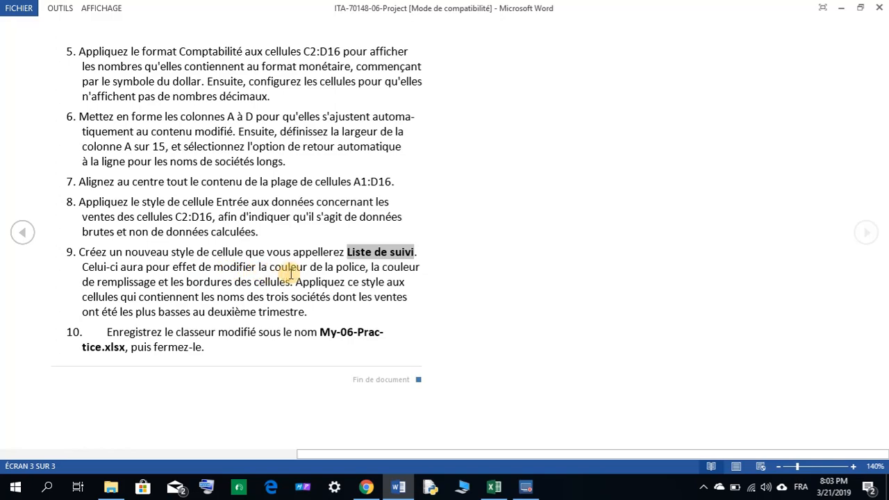
pyautogui.click(494, 486)
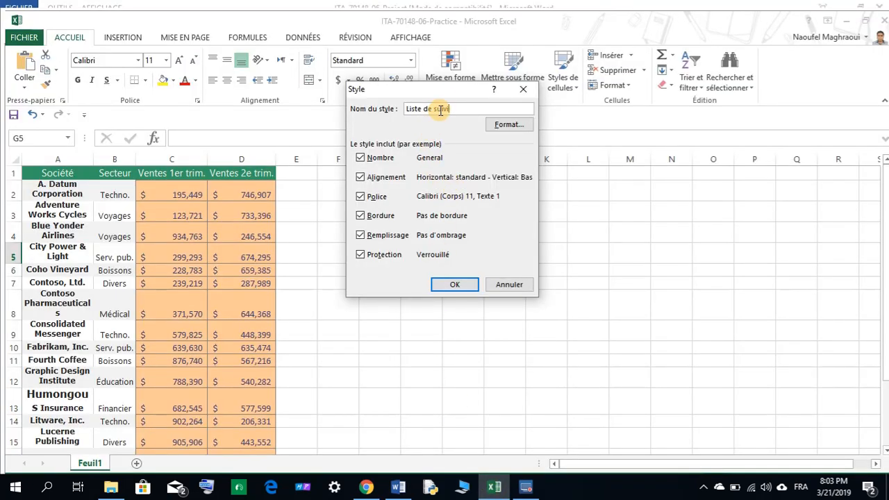
pyautogui.click(505, 126)
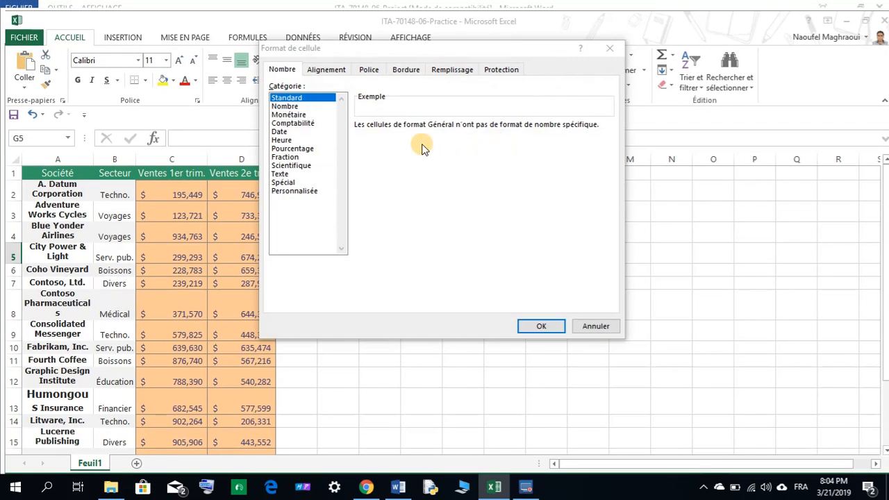
pyautogui.click(366, 70)
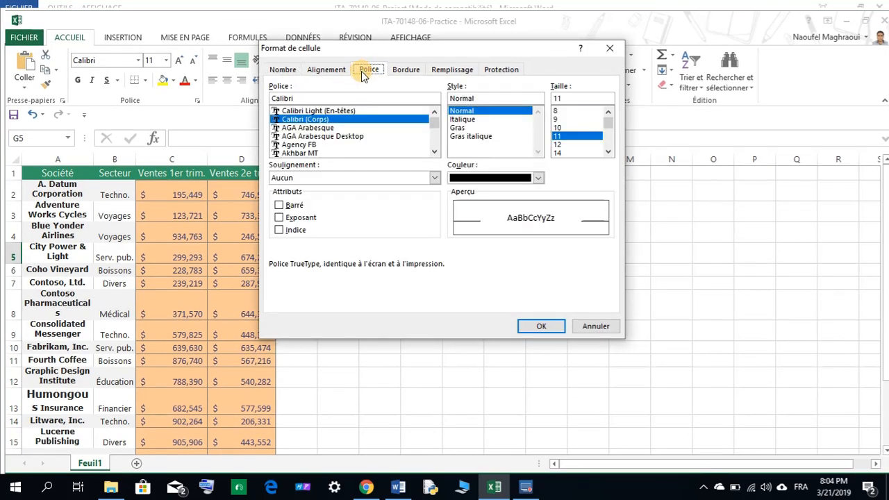
pyautogui.click(527, 180)
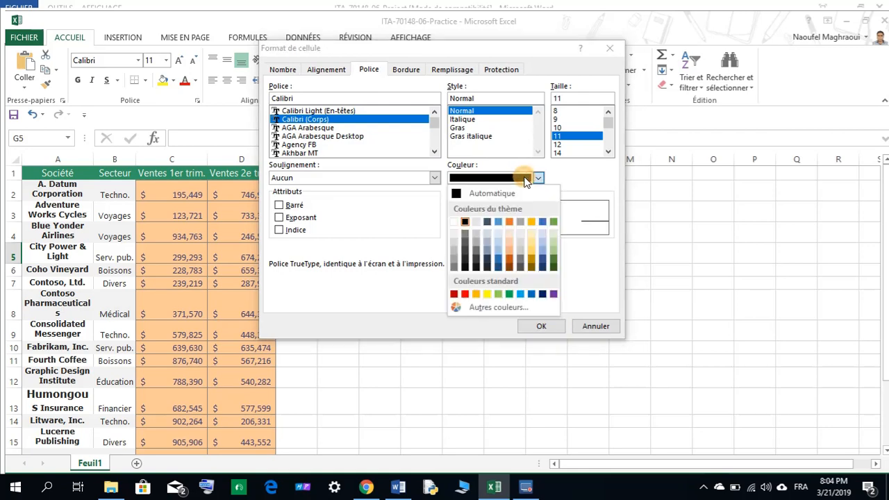
pyautogui.click(465, 296)
# - Recheck instruction 9 in Word and give the new style a standard green background fill in Excel
pyautogui.click(400, 488)
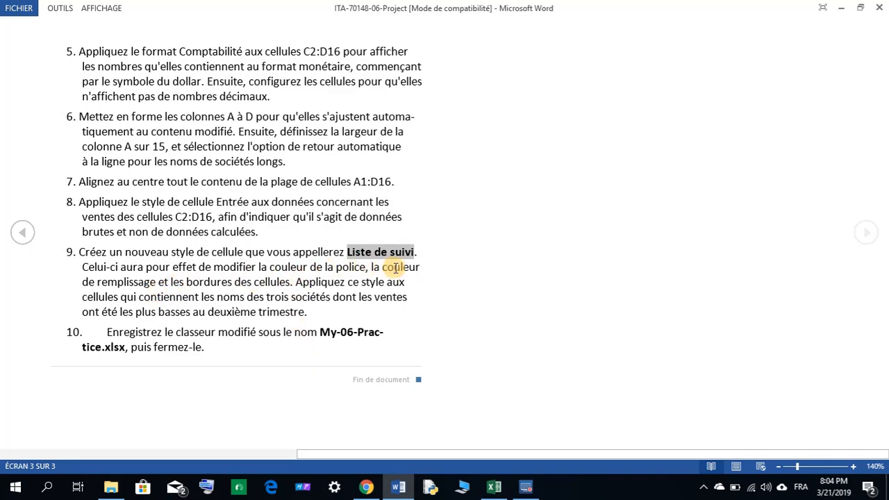
pyautogui.click(485, 490)
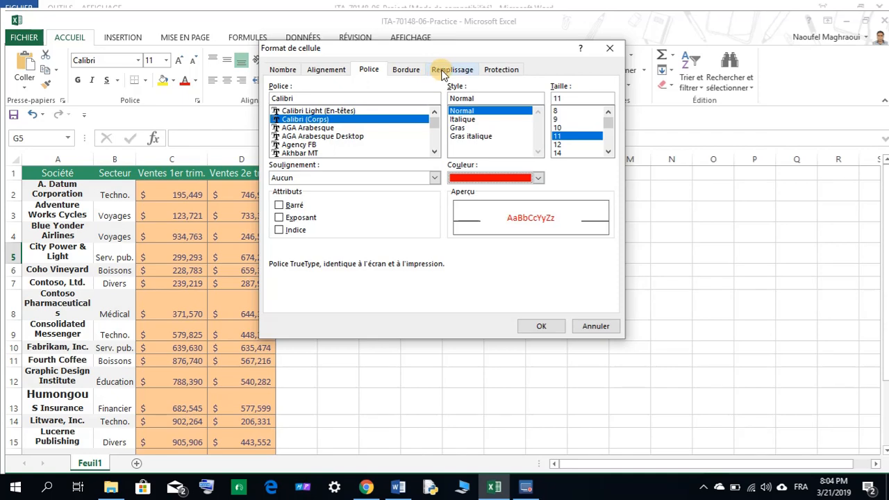
pyautogui.click(458, 71)
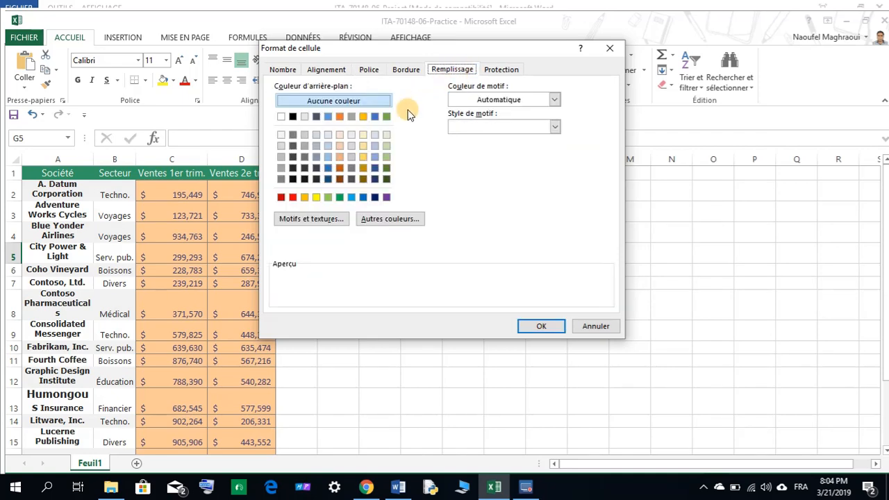
pyautogui.click(340, 197)
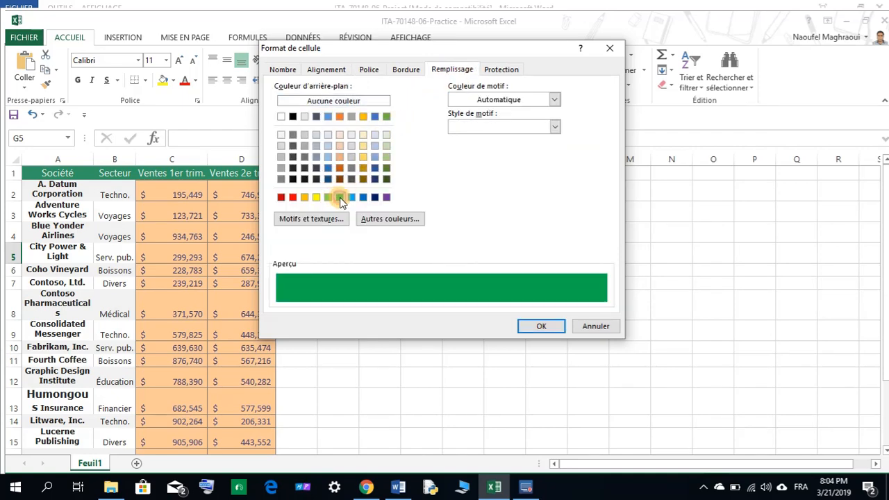
# - Following instruction 9 in Word, add an outline border to the Liste de suivi style in Excel and save the style
pyautogui.click(405, 486)
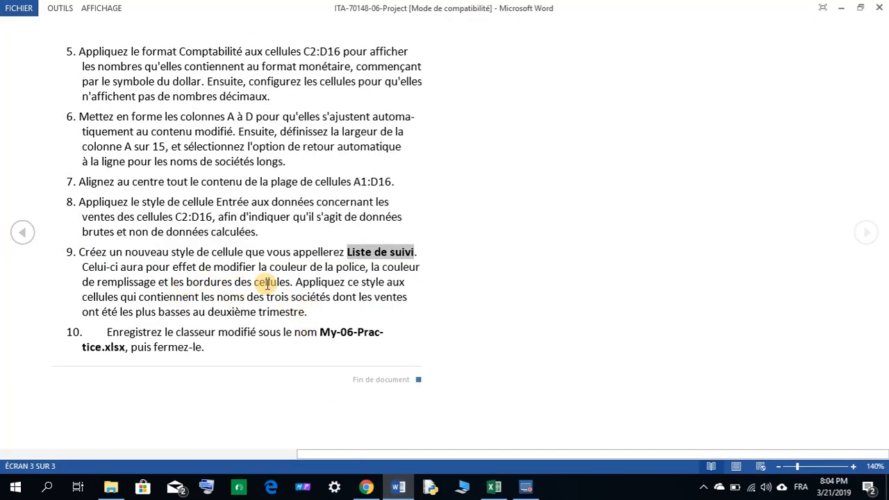
pyautogui.click(494, 487)
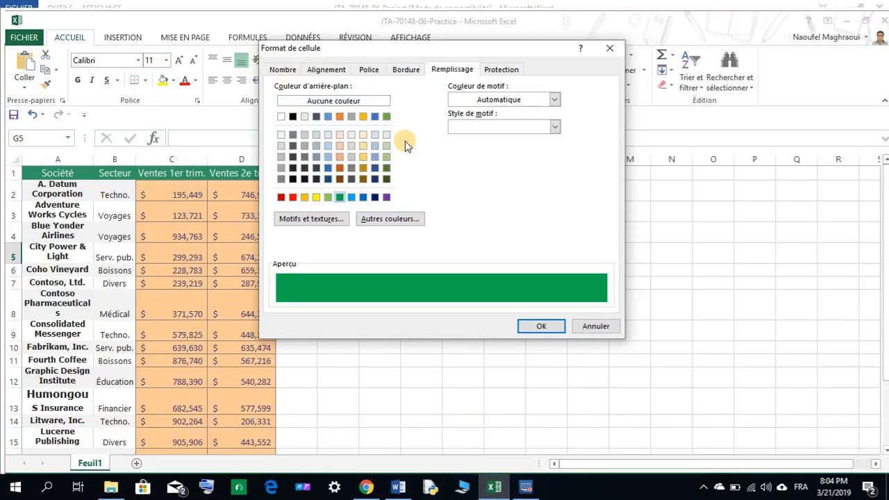
pyautogui.click(407, 70)
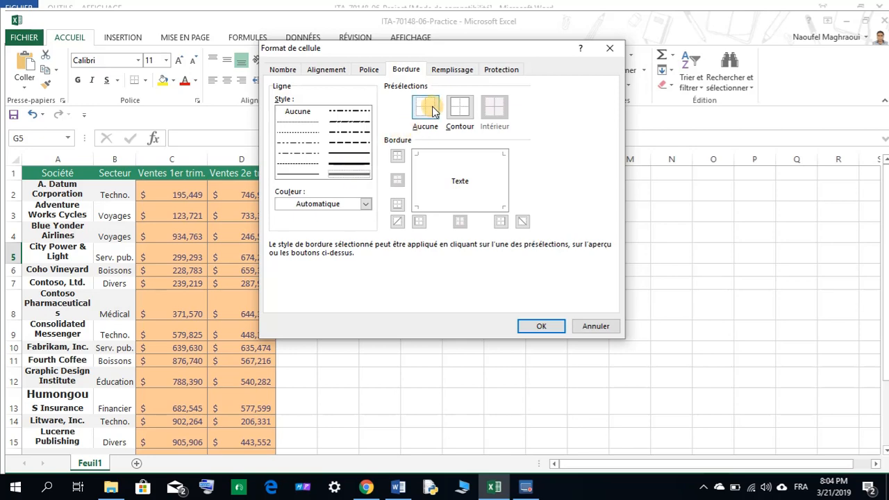
pyautogui.click(462, 107)
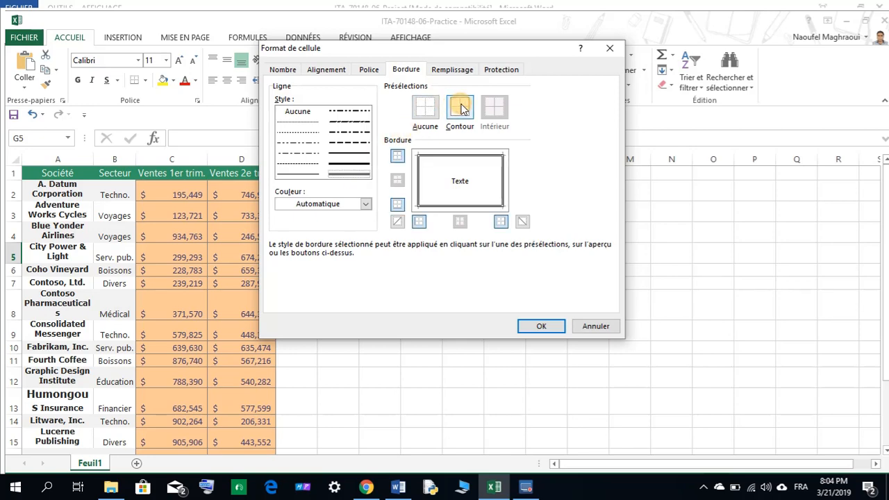
pyautogui.click(398, 487)
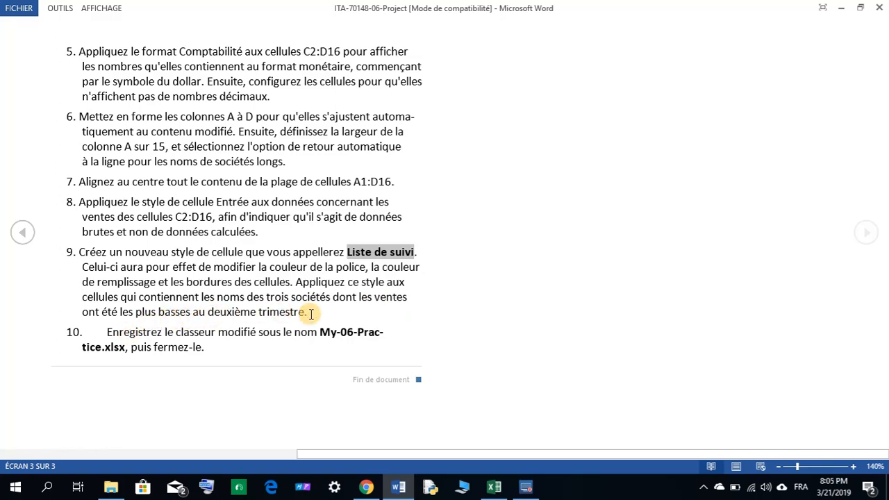
pyautogui.click(492, 487)
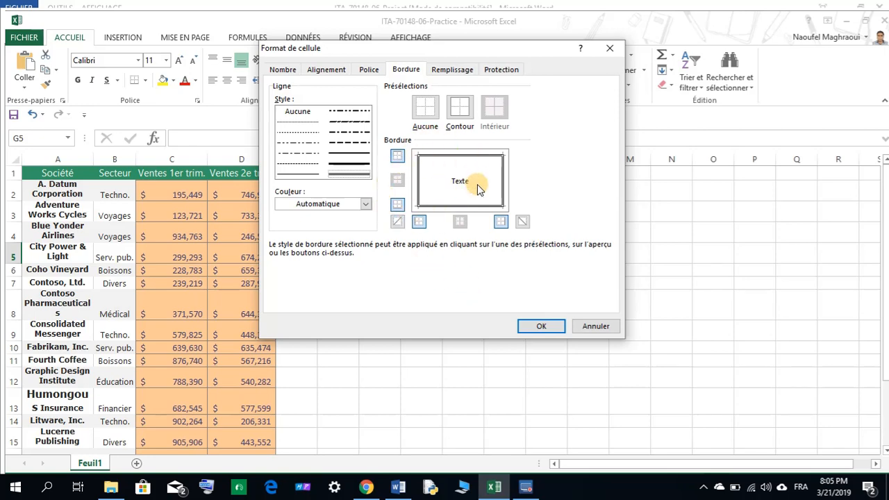
pyautogui.click(541, 325)
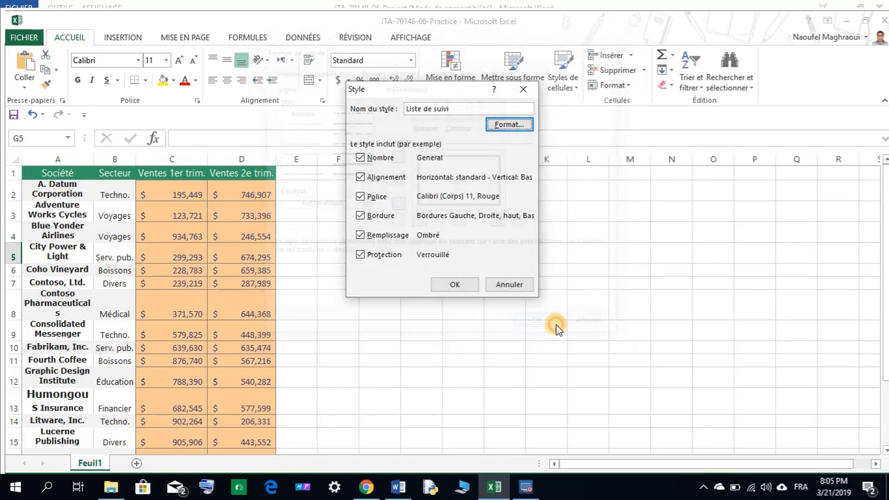
pyautogui.click(455, 285)
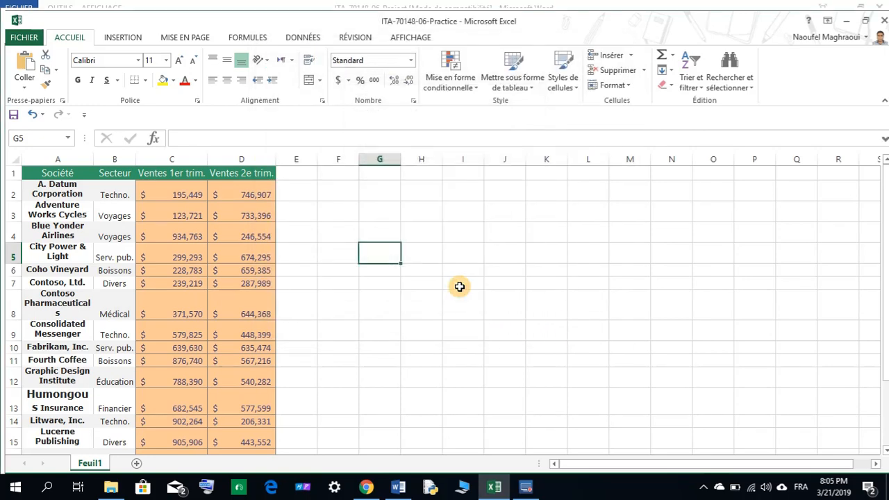
# - Reread instruction 9 in Word and apply the Liste de suivi style in Excel to cell A14, the company with the lowest second-quarter sales
pyautogui.click(564, 82)
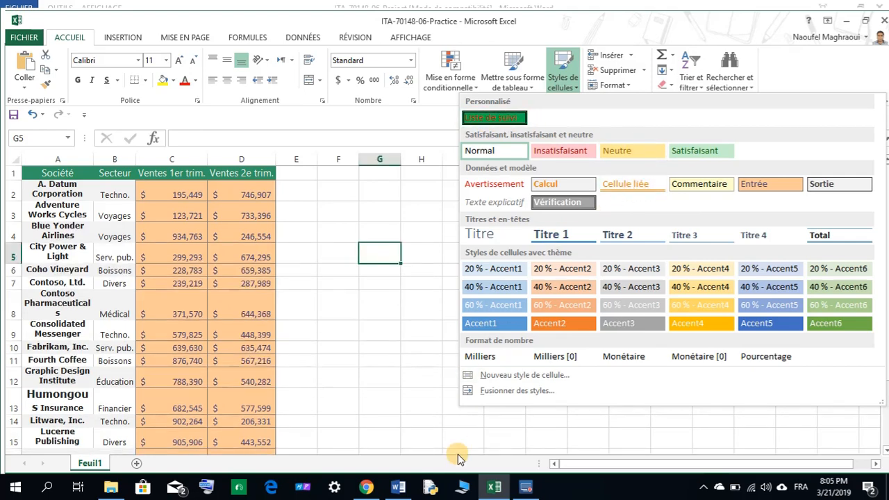
pyautogui.click(398, 487)
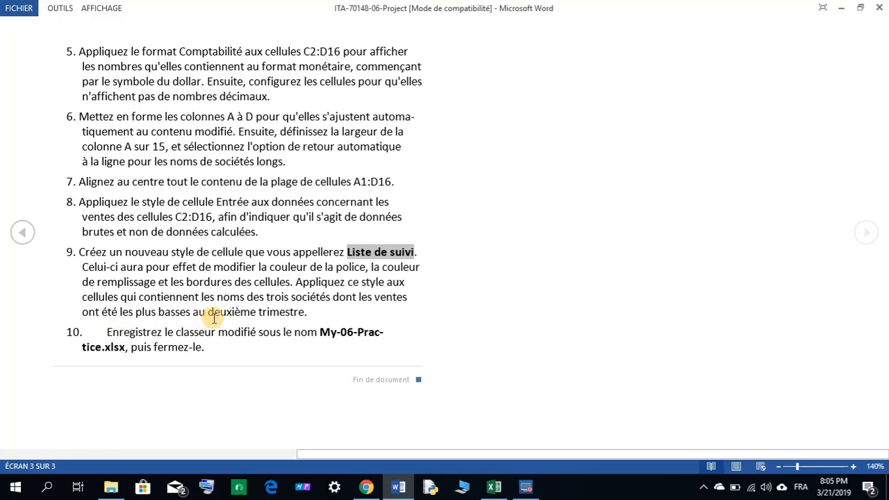
pyautogui.click(494, 487)
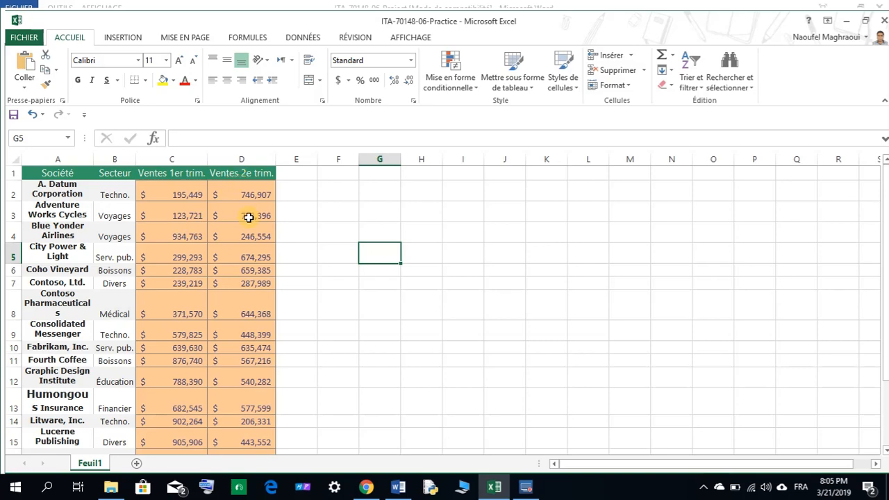
pyautogui.scroll(-1, 243, 240)
pyautogui.scroll(1, 243, 246)
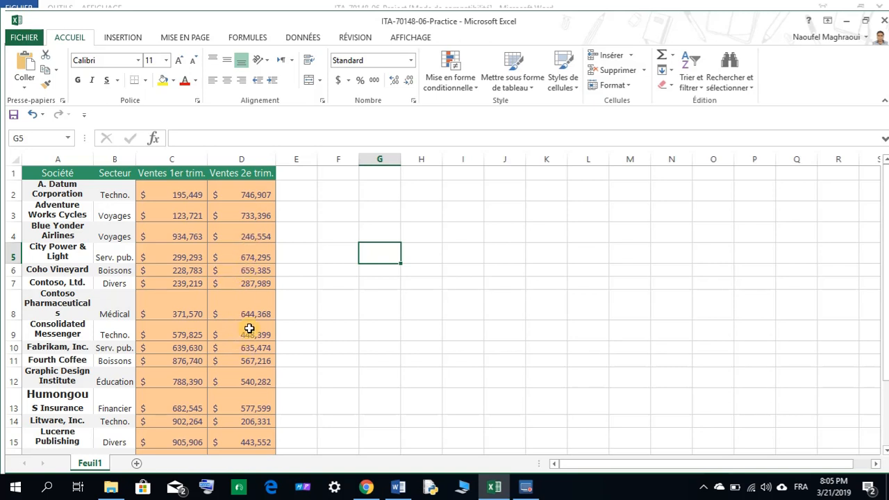
pyautogui.scroll(-1, 249, 365)
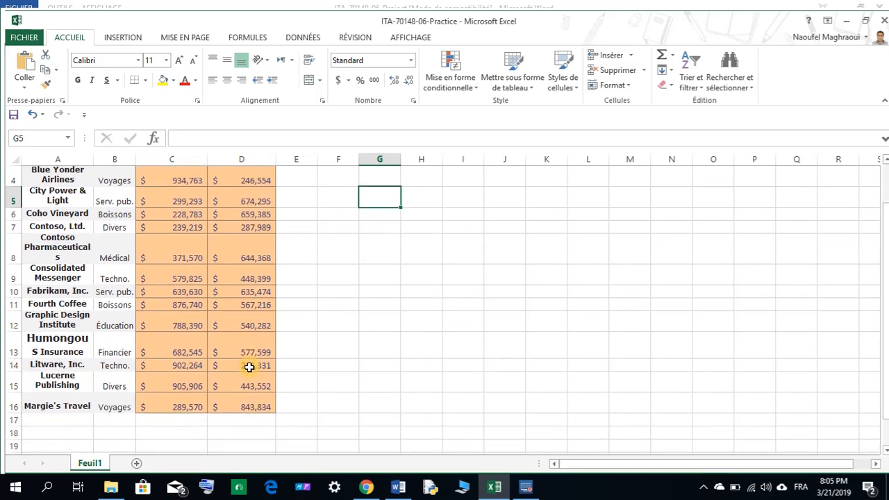
pyautogui.click(255, 366)
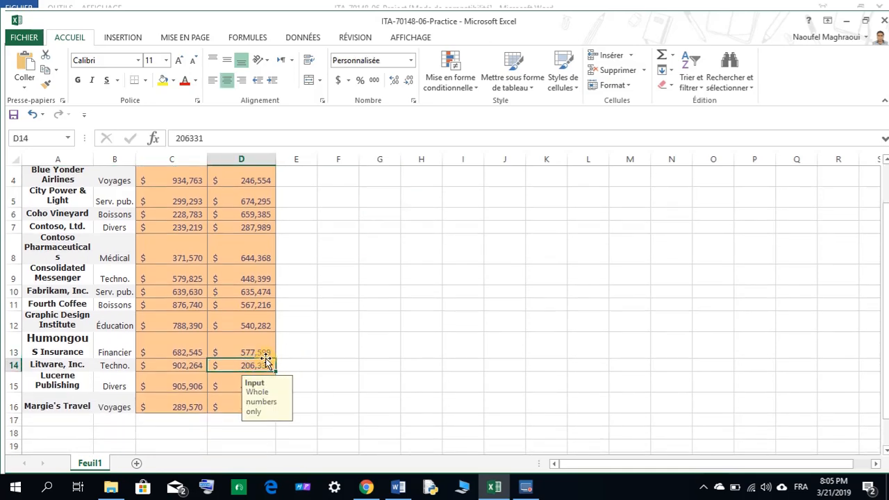
pyautogui.scroll(1, 265, 360)
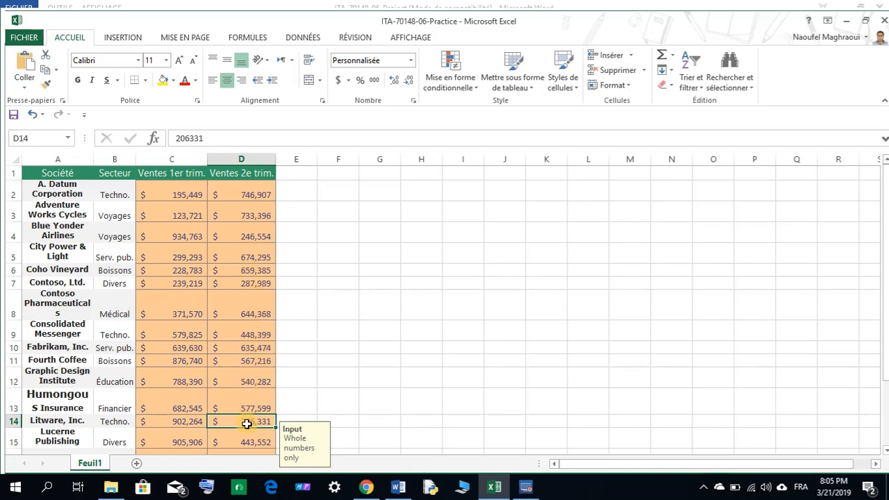
pyautogui.click(44, 421)
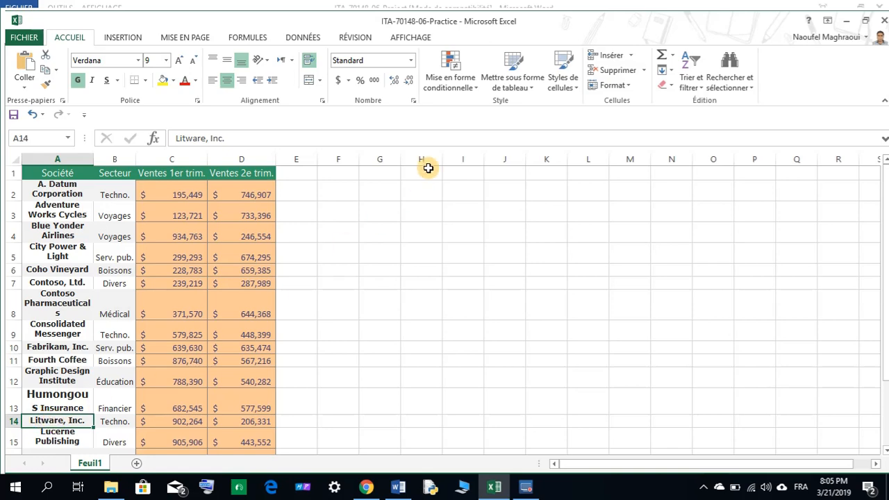
pyautogui.click(561, 80)
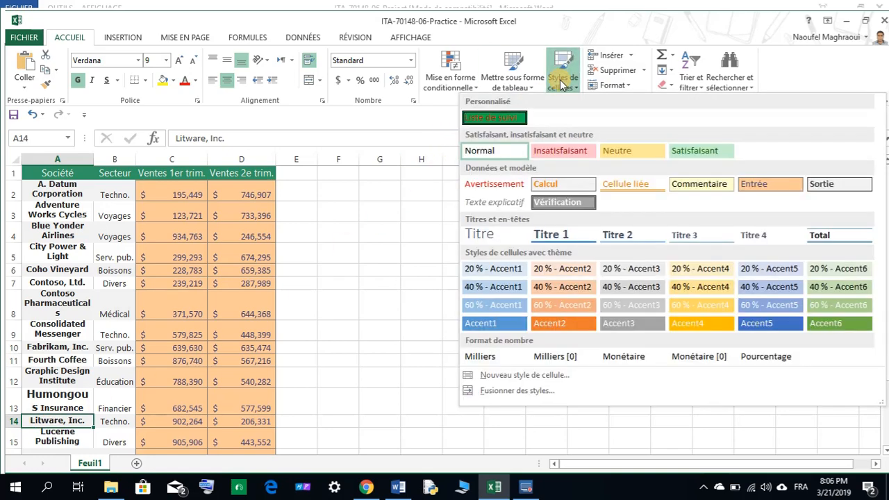
pyautogui.click(521, 116)
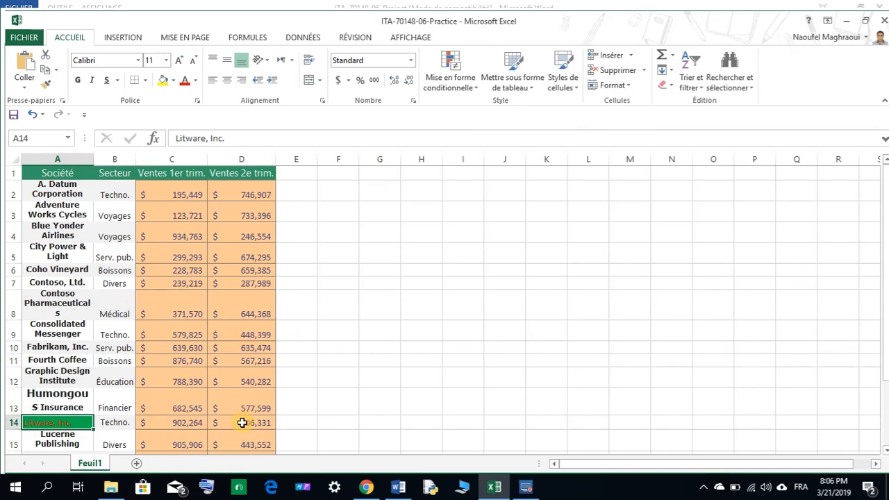
# - Apply the Liste de suivi style to cell A7, a company among the three with the lowest second-quarter sales
pyautogui.scroll(-1, 347, 364)
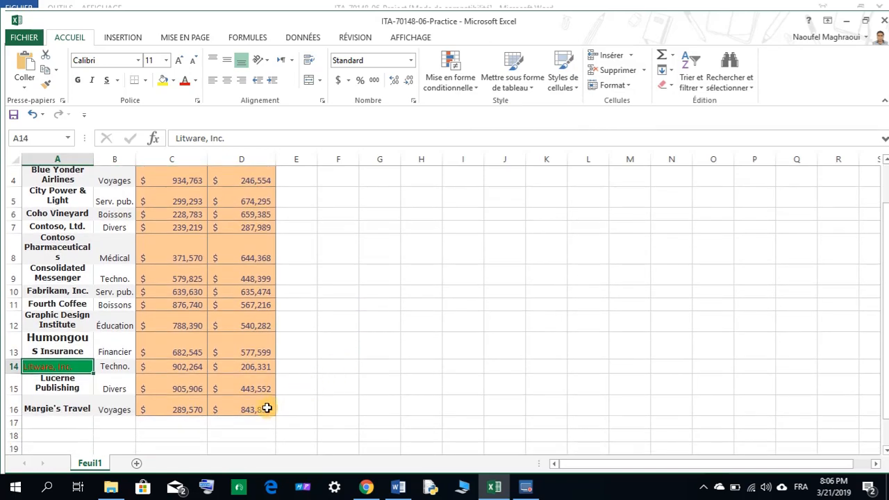
pyautogui.scroll(1, 260, 410)
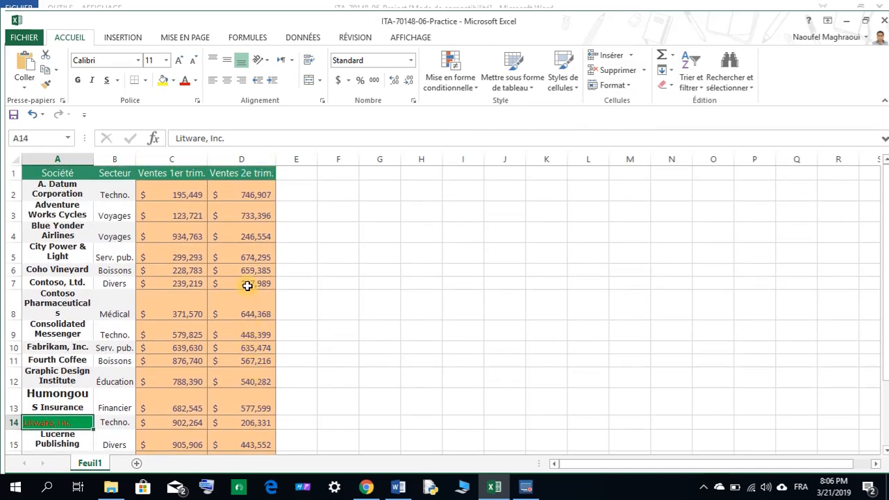
pyautogui.click(248, 285)
pyautogui.click(44, 283)
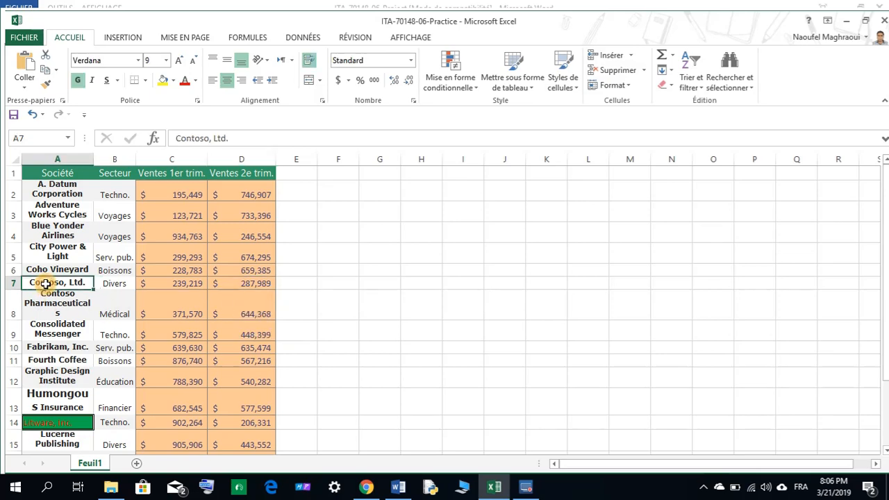
pyautogui.click(562, 82)
pyautogui.click(505, 118)
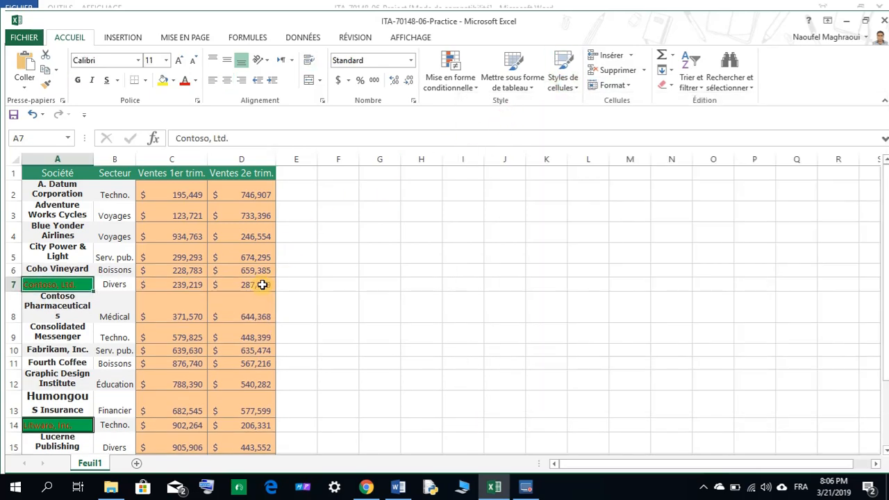
# - Apply the Liste de suivi style to cell A4, Blue Yonder Airlines, and check the other second-quarter sales
pyautogui.click(255, 236)
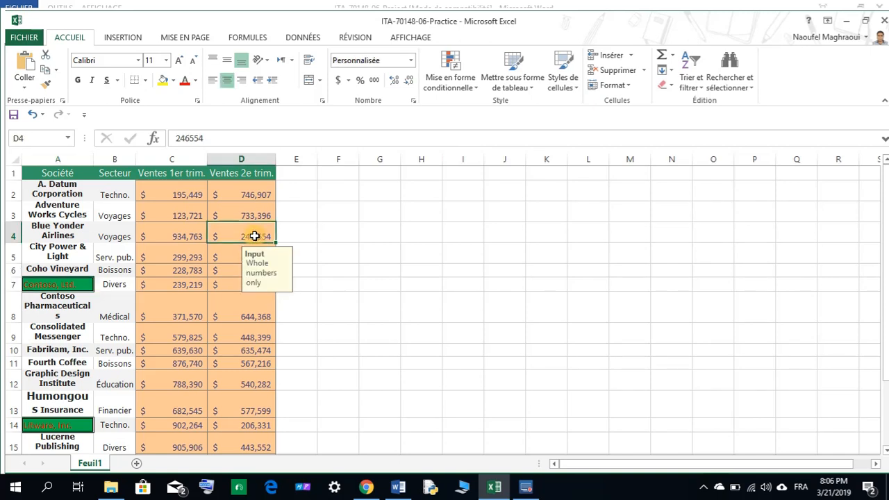
pyautogui.click(61, 229)
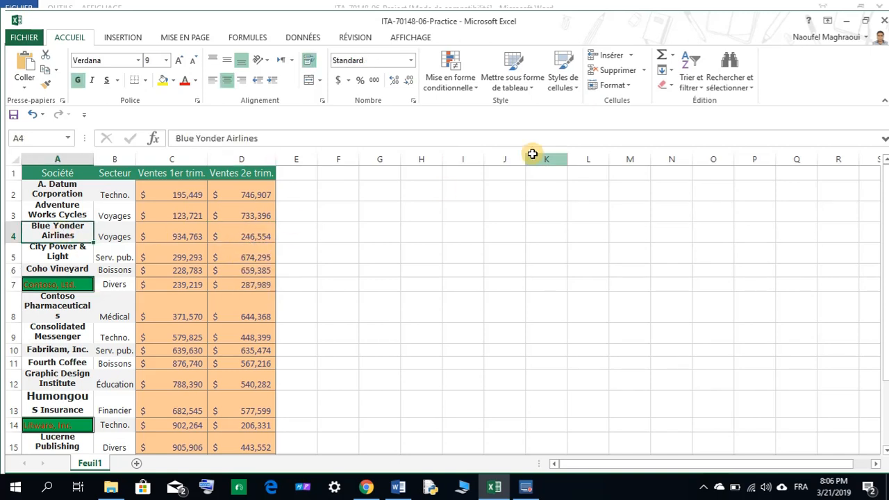
pyautogui.click(566, 84)
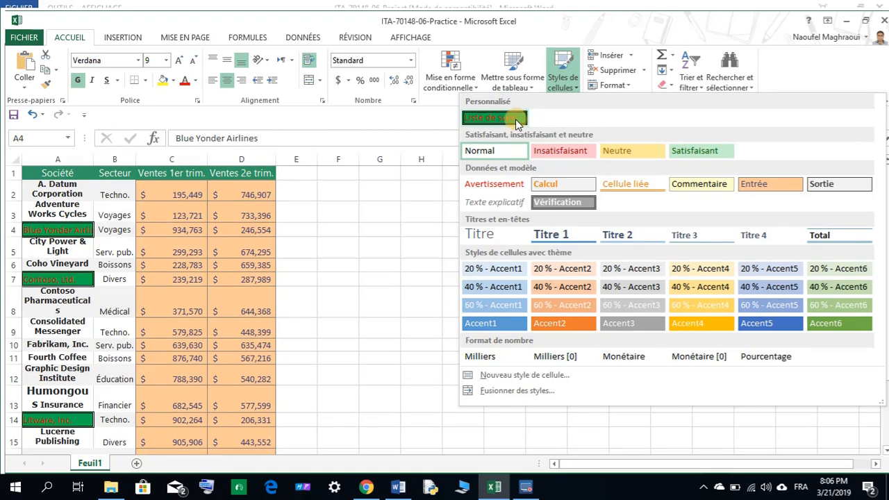
pyautogui.click(515, 121)
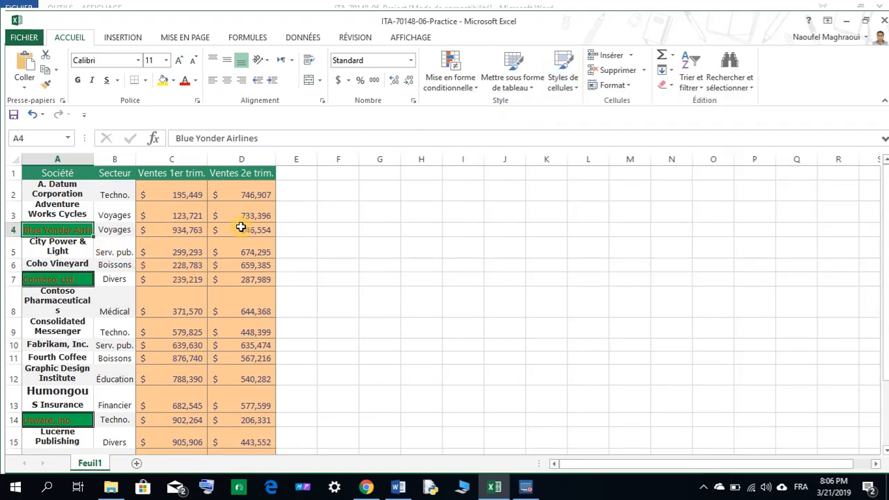
pyautogui.scroll(-2, 72, 261)
pyautogui.scroll(2, 71, 306)
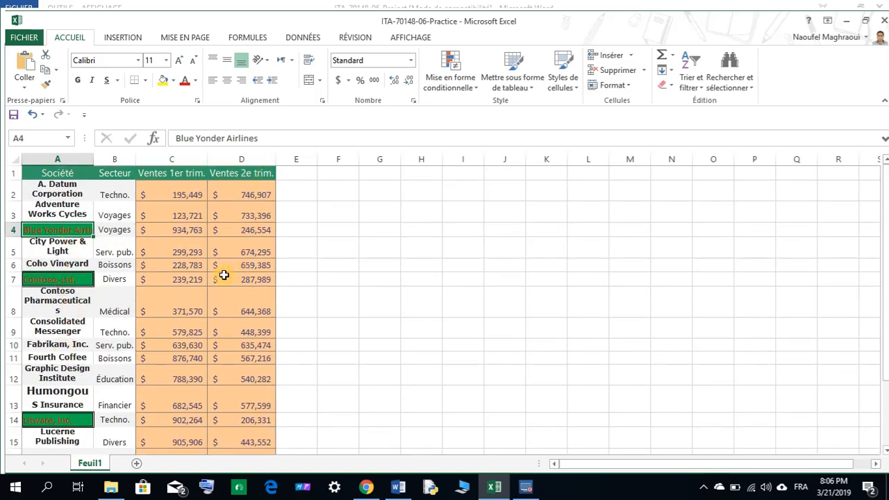
pyautogui.keyDown('ctrl'); pyautogui.click(60, 280); pyautogui.keyUp('ctrl')
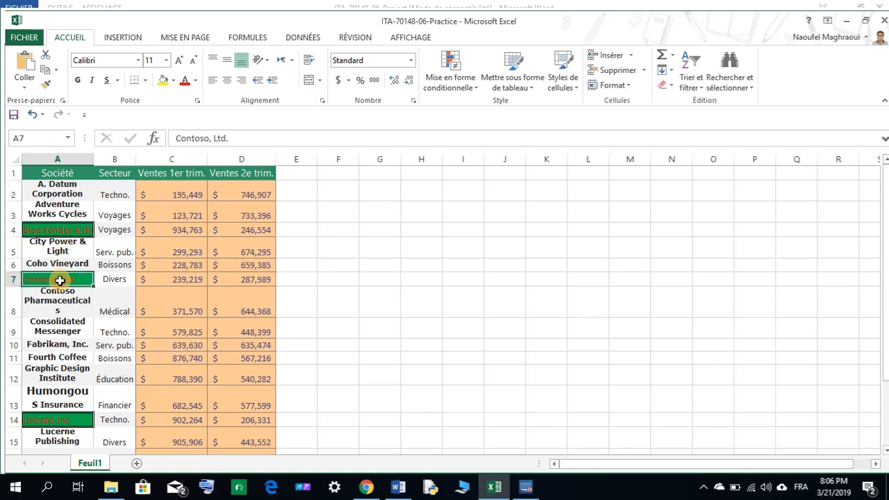
pyautogui.keyDown('ctrl'); pyautogui.click(59, 420); pyautogui.keyUp('ctrl')
pyautogui.keyDown('ctrl'); pyautogui.click(68, 281); pyautogui.keyUp('ctrl')
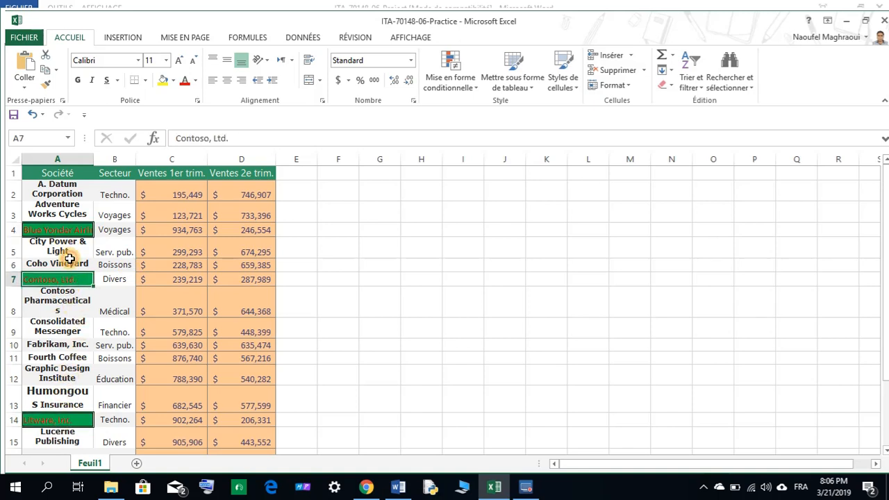
pyautogui.keyDown('ctrl'); pyautogui.click(72, 230); pyautogui.keyUp('ctrl')
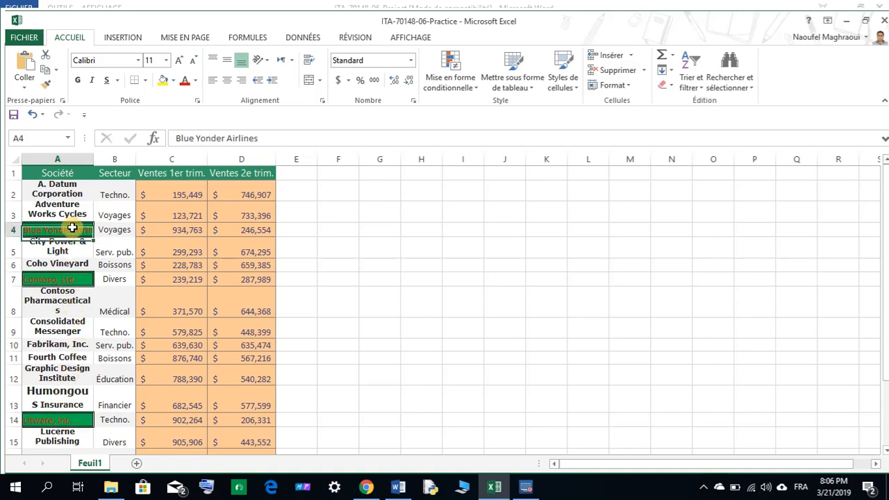
pyautogui.click(563, 82)
pyautogui.click(373, 223)
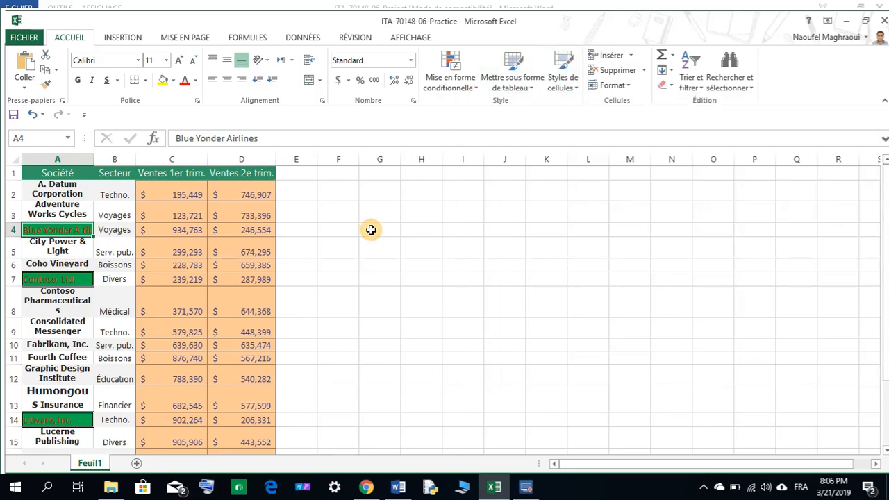
# - Switch to Word and copy the file name My-06-Practice, without its extension, from instruction 10
pyautogui.click(374, 475)
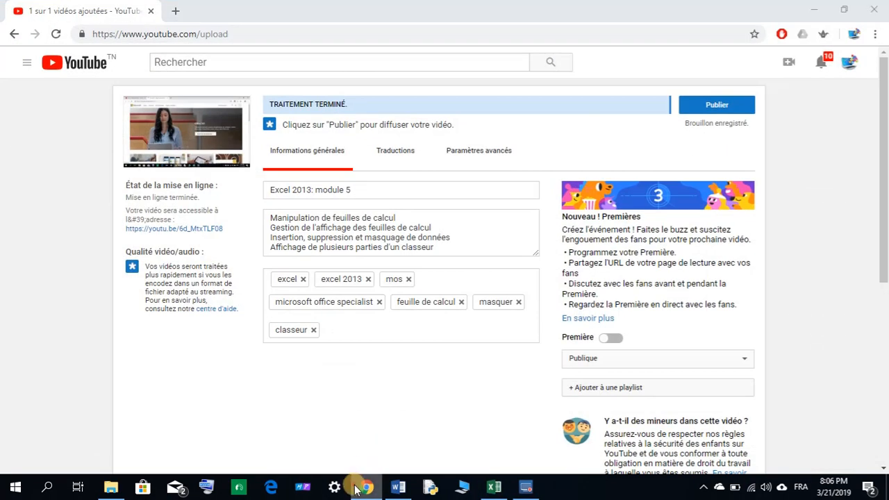
pyautogui.click(359, 480)
pyautogui.click(397, 487)
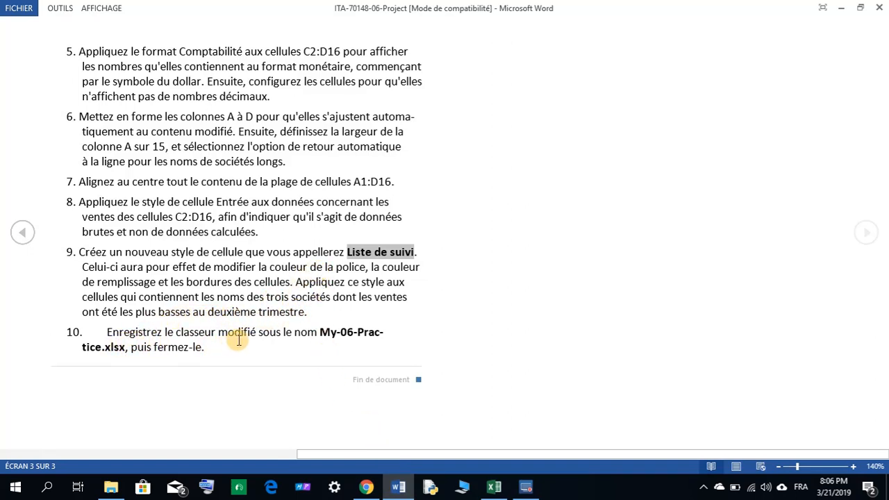
pyautogui.click(326, 333)
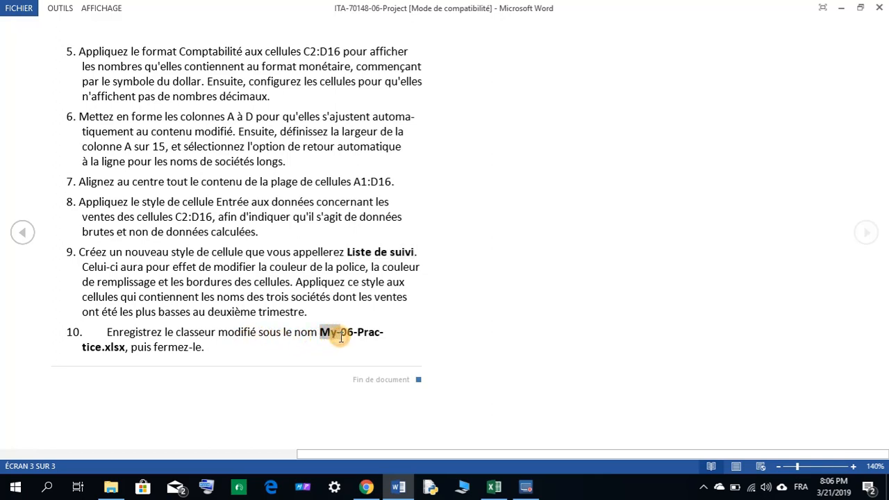
pyautogui.moveTo(341, 337); pyautogui.dragTo(132, 347)
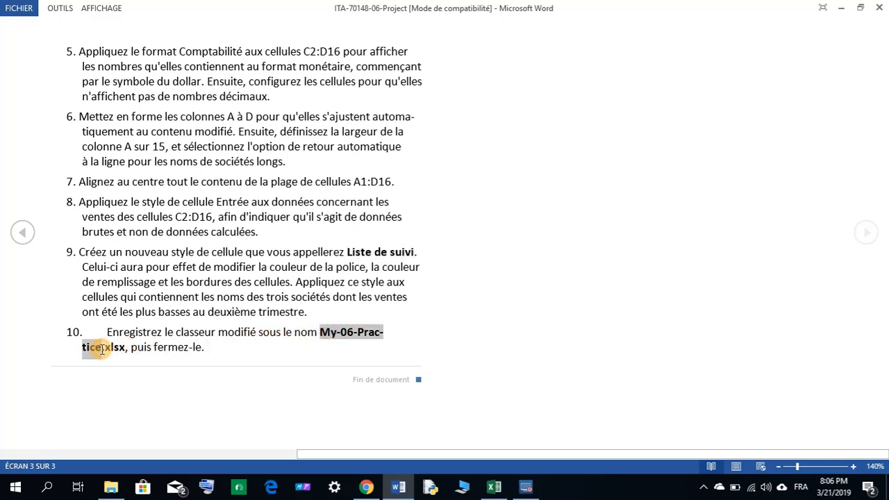
pyautogui.rightClick(350, 335)
pyautogui.click(374, 340)
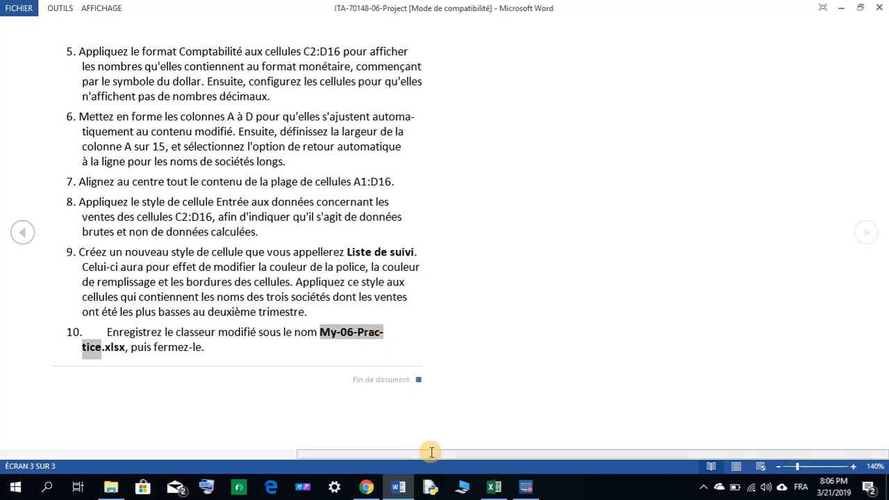
# - In Excel, save the workbook as My-06-Practice in the Mon travail folder
pyautogui.click(484, 490)
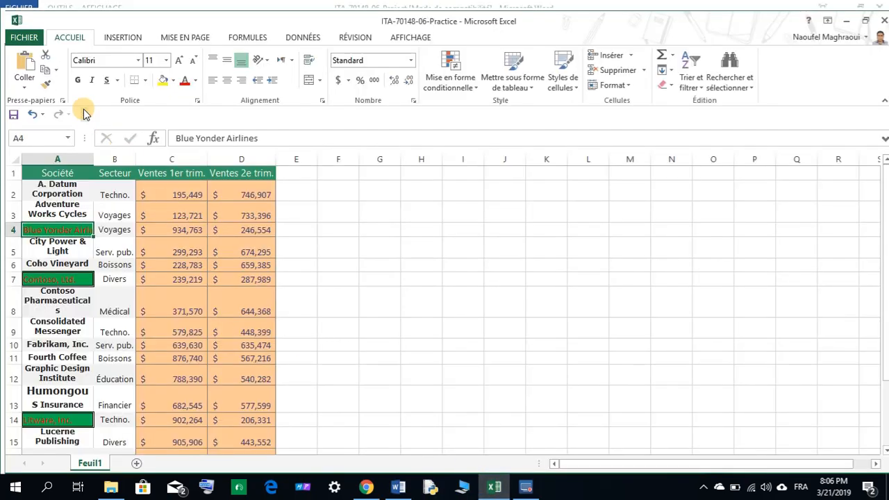
pyautogui.click(28, 38)
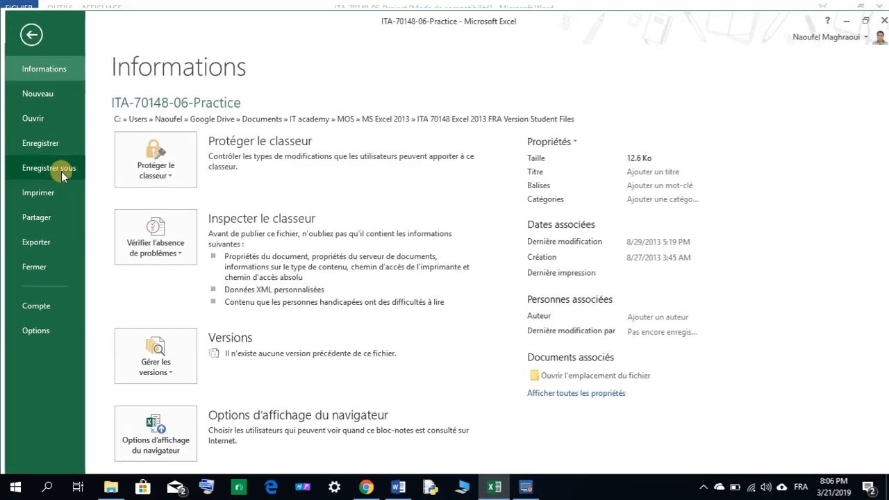
pyautogui.click(20, 168)
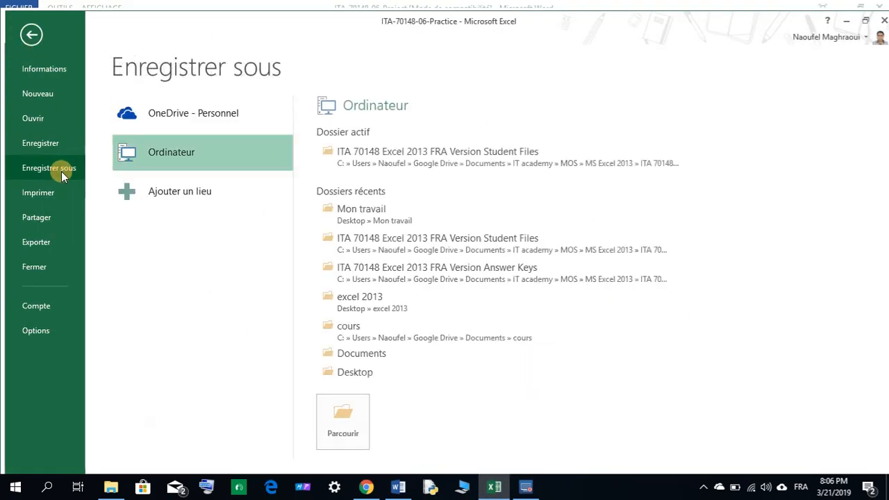
pyautogui.click(371, 213)
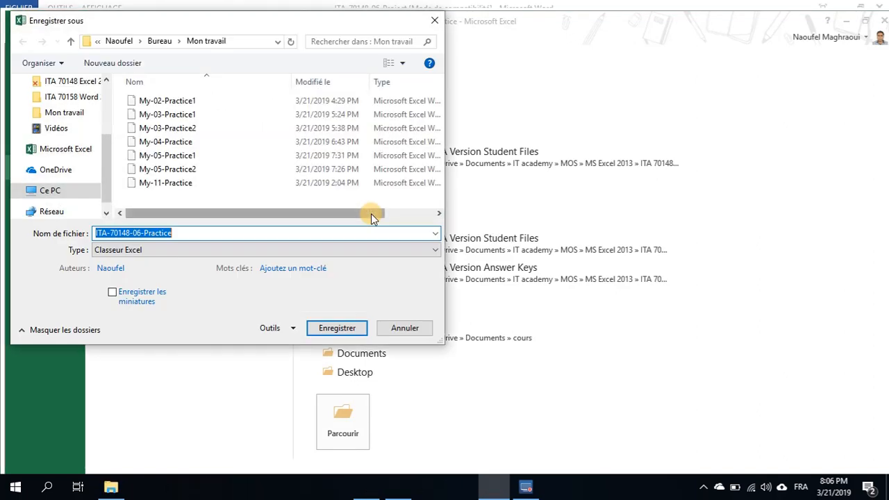
pyautogui.rightClick(137, 236)
pyautogui.click(174, 289)
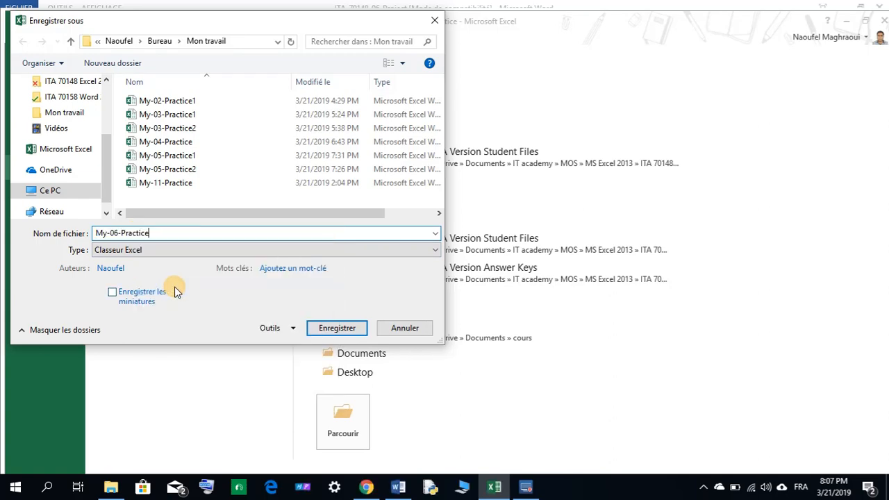
pyautogui.click(338, 330)
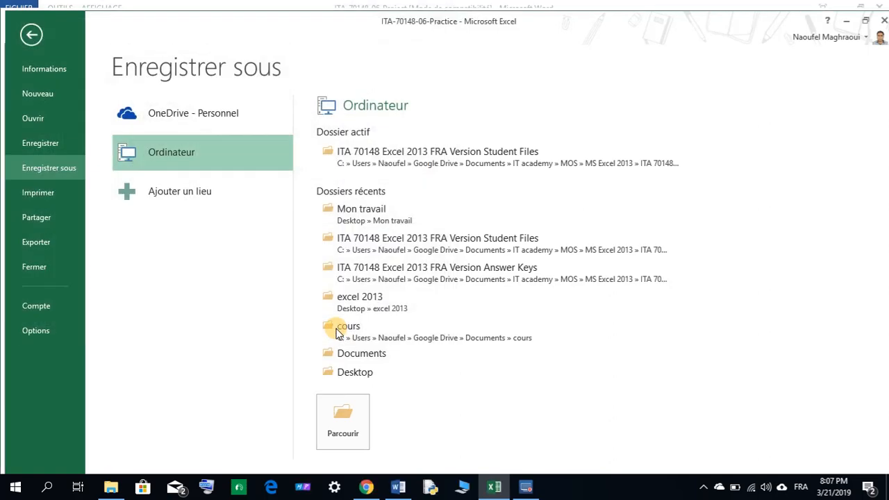
# - Recheck instruction 10 in Word and close the My-06-Practice workbook in Excel
pyautogui.click(398, 488)
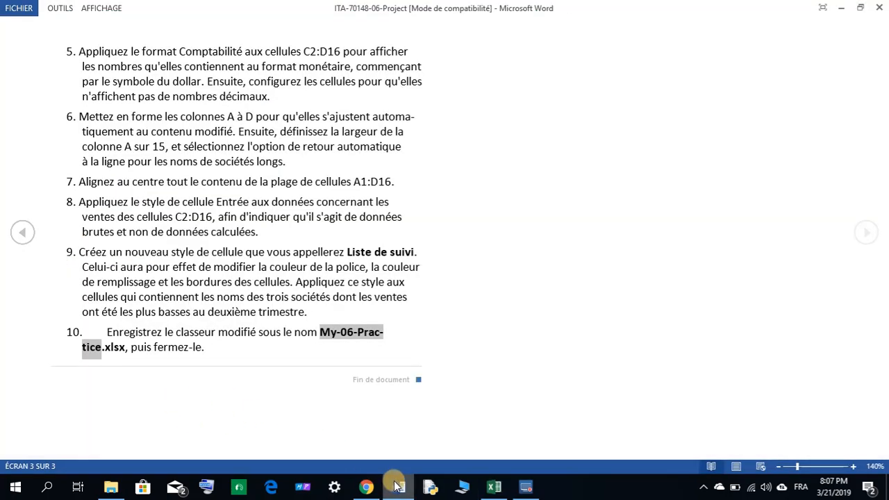
pyautogui.click(397, 488)
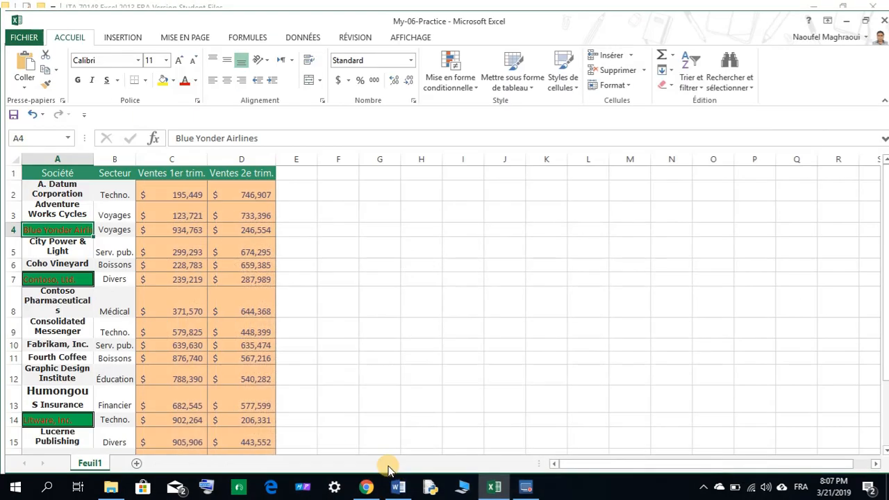
pyautogui.click(884, 25)
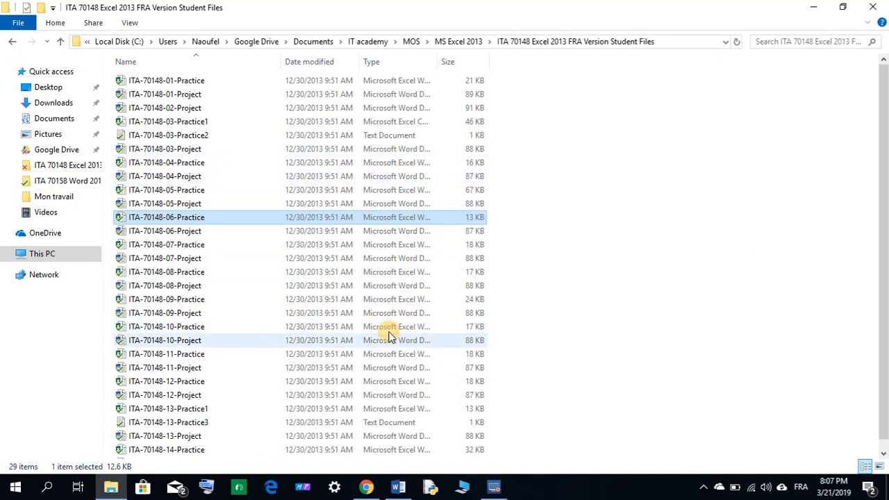
pyautogui.moveTo(409, 493)
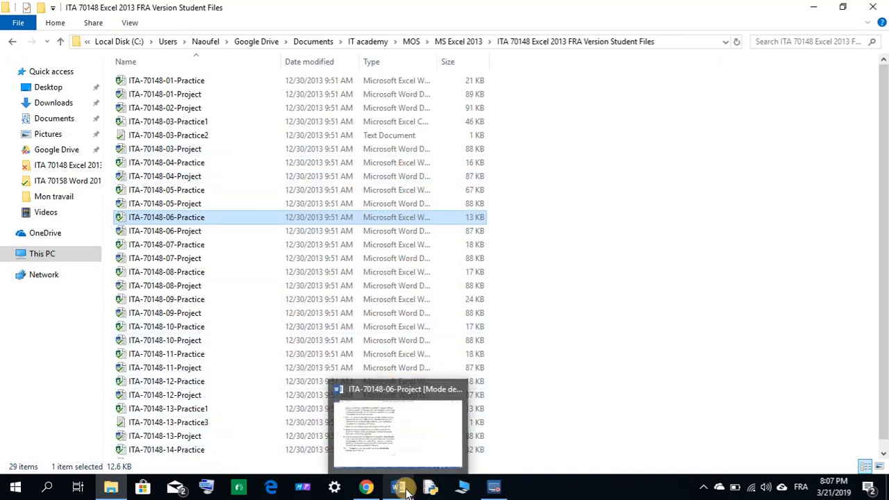